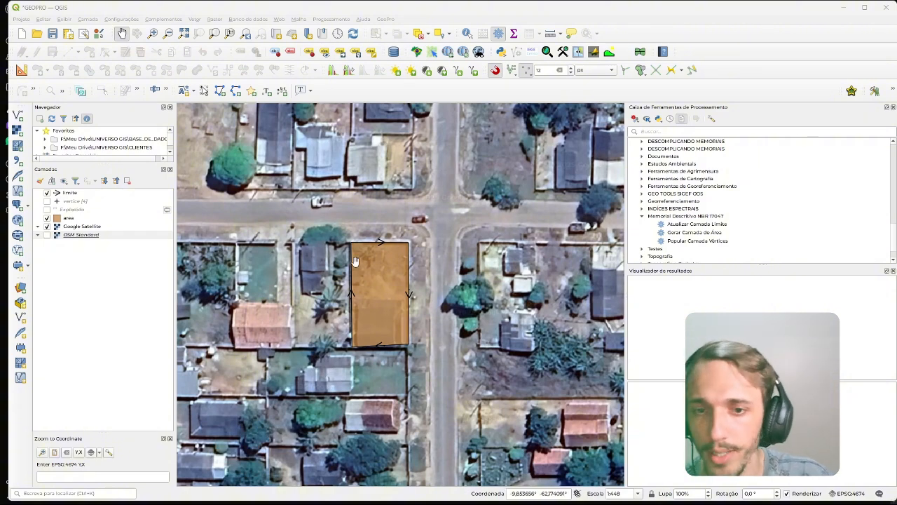
# - Look over the satellite imagery around the town for a clearly bounded plot of land to outline
pyautogui.moveTo(349, 236); pyautogui.dragTo(372, 239)
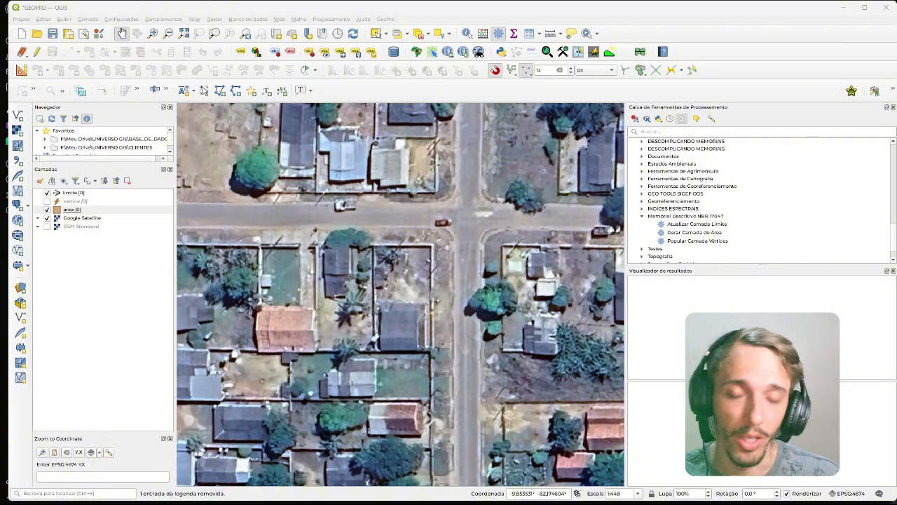
pyautogui.moveTo(415, 279); pyautogui.dragTo(434, 255)
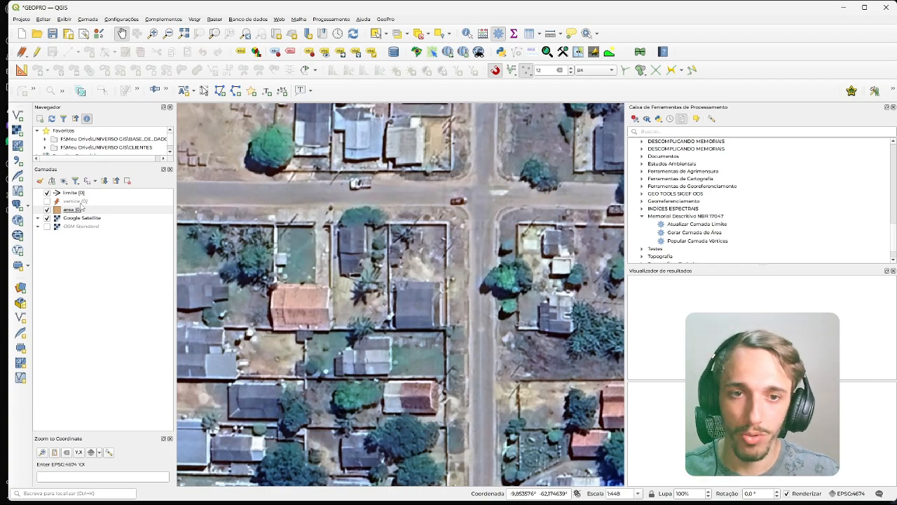
pyautogui.moveTo(450, 292); pyautogui.dragTo(385, 297)
pyautogui.scroll(-1, 385, 297)
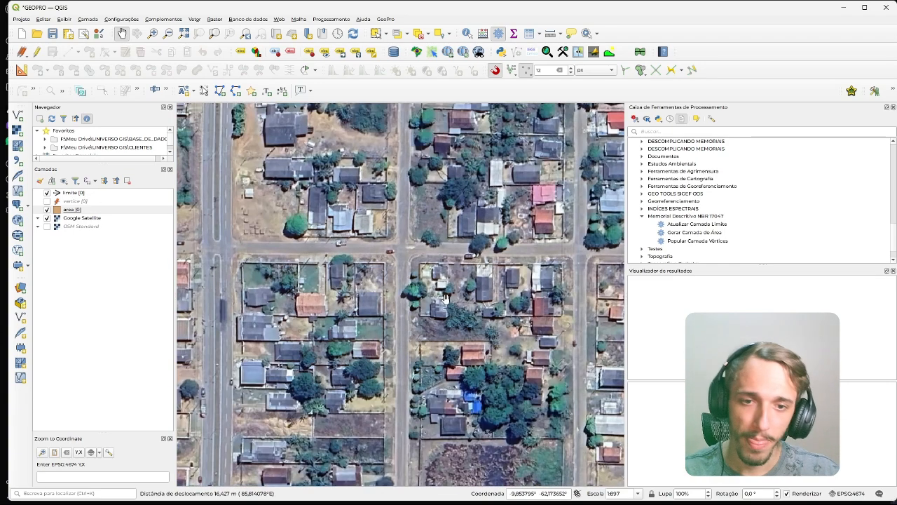
pyautogui.scroll(1, 375, 302)
pyautogui.moveTo(302, 191); pyautogui.dragTo(411, 191)
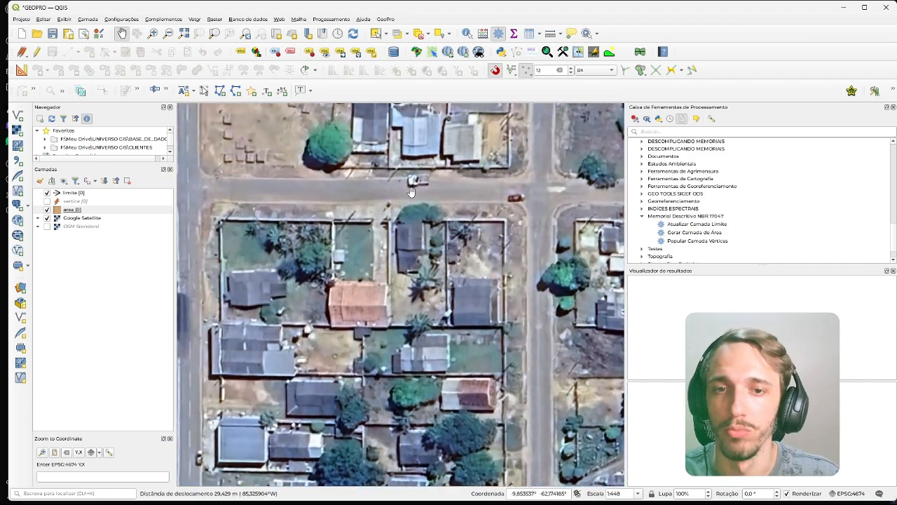
pyautogui.scroll(-2, 401, 207)
pyautogui.moveTo(367, 232); pyautogui.dragTo(298, 218)
pyautogui.scroll(2, 496, 258)
pyautogui.moveTo(499, 259); pyautogui.dragTo(385, 239)
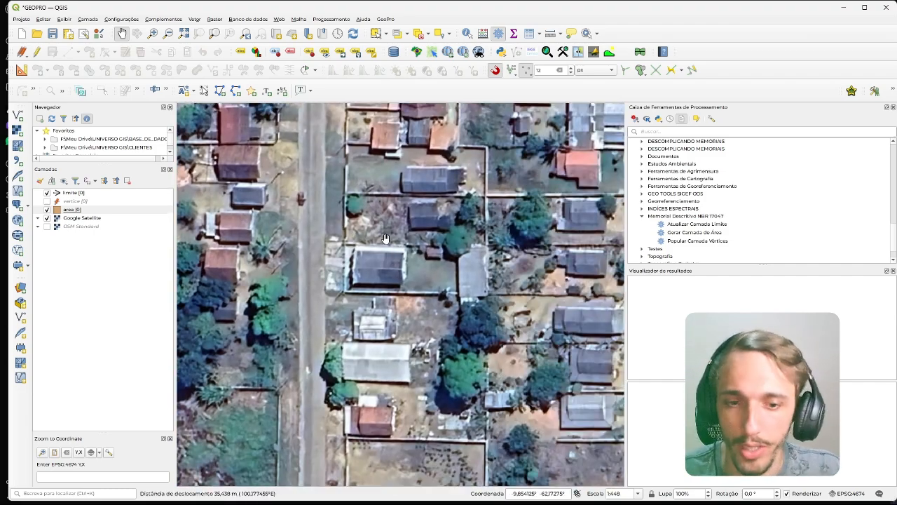
pyautogui.moveTo(463, 305); pyautogui.dragTo(381, 243)
pyautogui.moveTo(392, 313); pyautogui.dragTo(399, 231)
pyautogui.moveTo(442, 259); pyautogui.dragTo(447, 299)
pyautogui.scroll(-1, 431, 211)
pyautogui.scroll(1, 432, 179)
pyautogui.moveTo(439, 172); pyautogui.dragTo(431, 231)
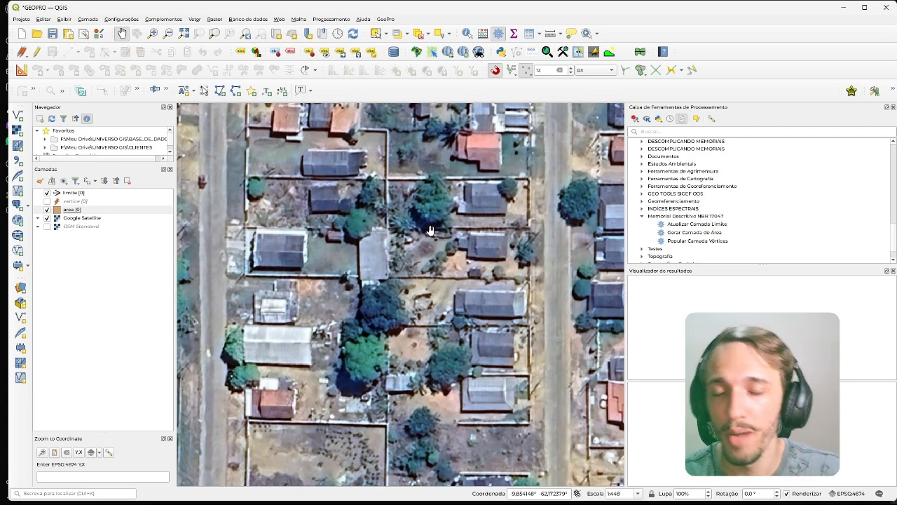
pyautogui.scroll(-5, 431, 231)
pyautogui.moveTo(448, 202); pyautogui.dragTo(428, 230)
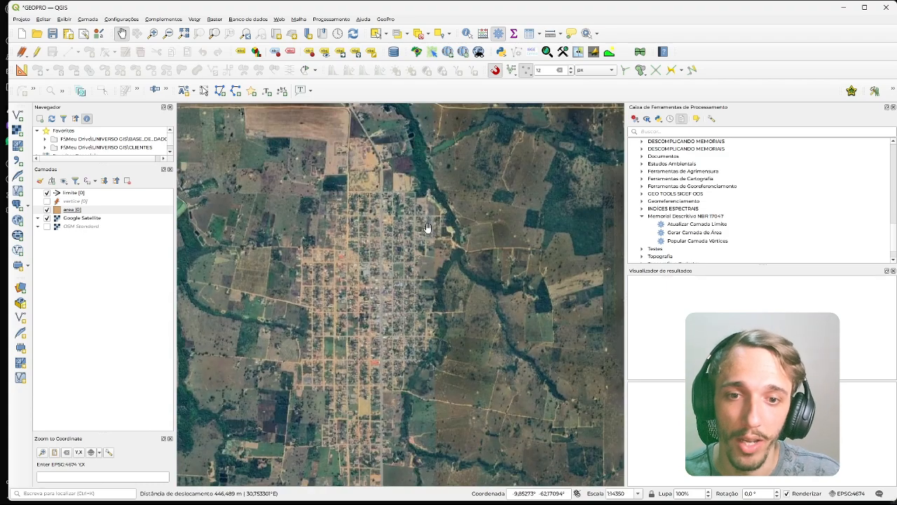
pyautogui.scroll(3, 413, 190)
pyautogui.scroll(1, 467, 196)
pyautogui.moveTo(512, 196); pyautogui.dragTo(442, 212)
pyautogui.scroll(1, 441, 213)
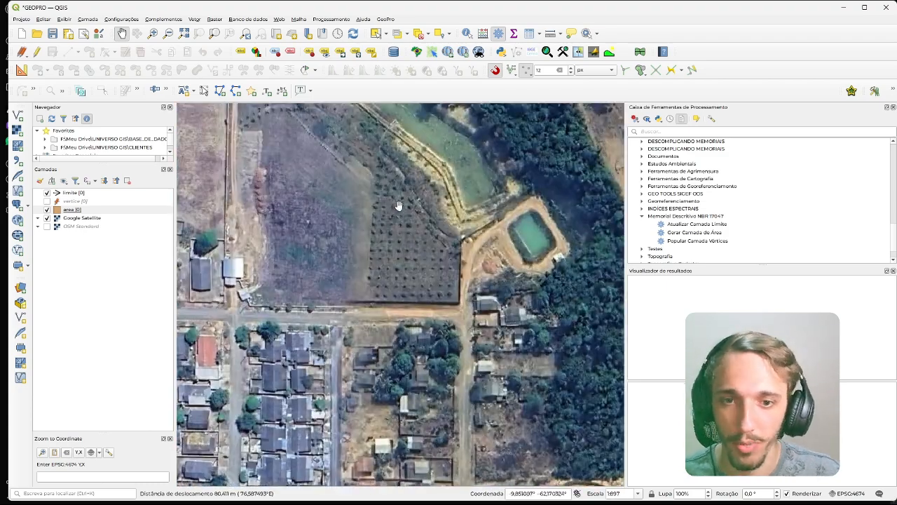
pyautogui.scroll(1, 399, 241)
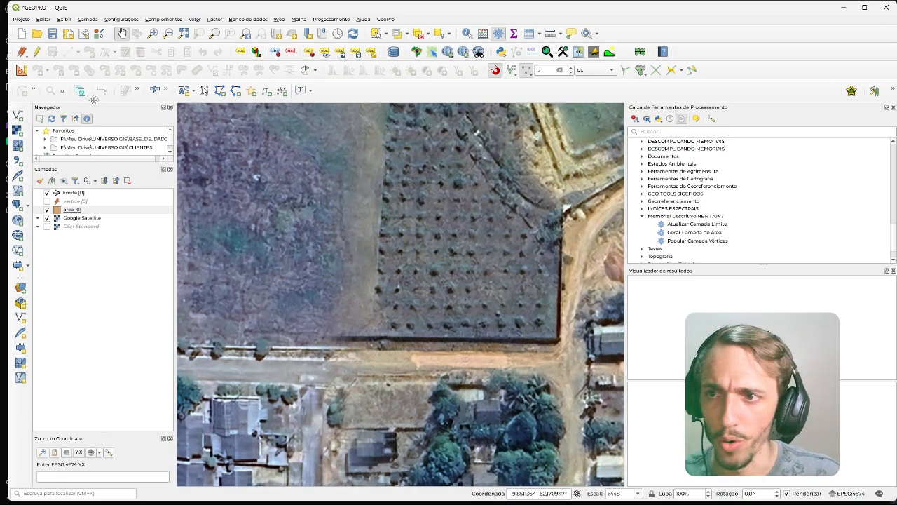
# - Create a temporary scratch layer named poligonal with Polígono geometry in EPSG:4674 - SIRGAS 2000
pyautogui.click(18, 265)
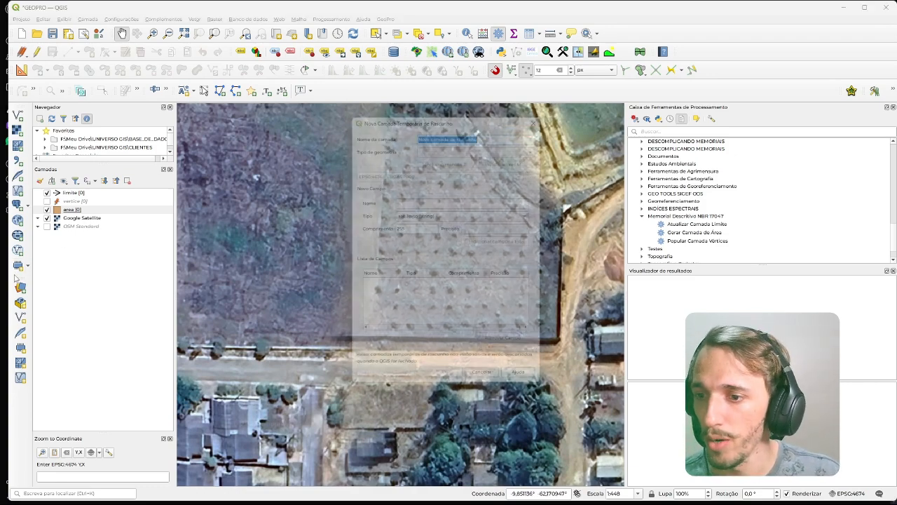
pyautogui.write('p')
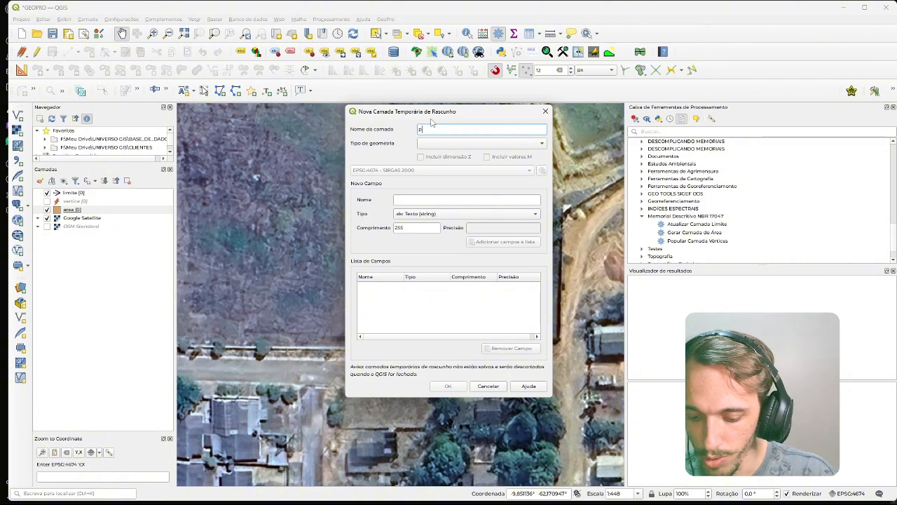
pyautogui.write('oli')
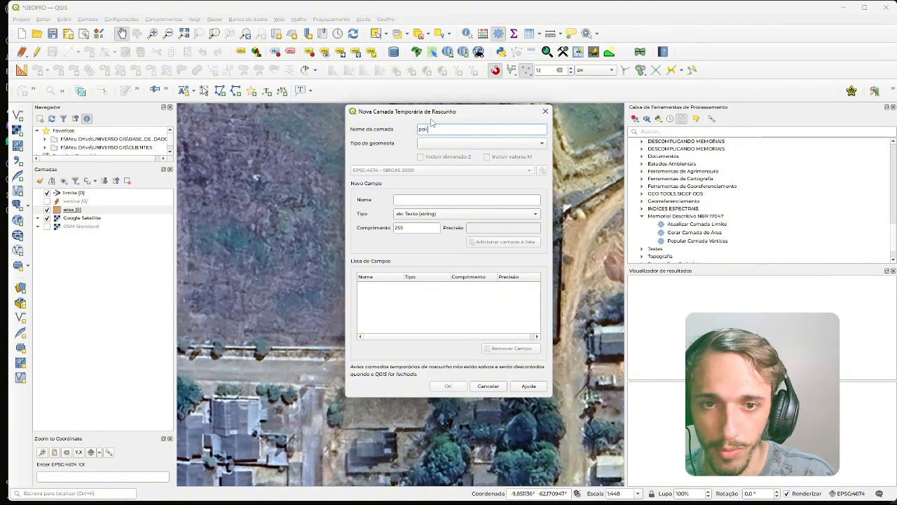
pyautogui.write('gonal')
pyautogui.click(431, 143)
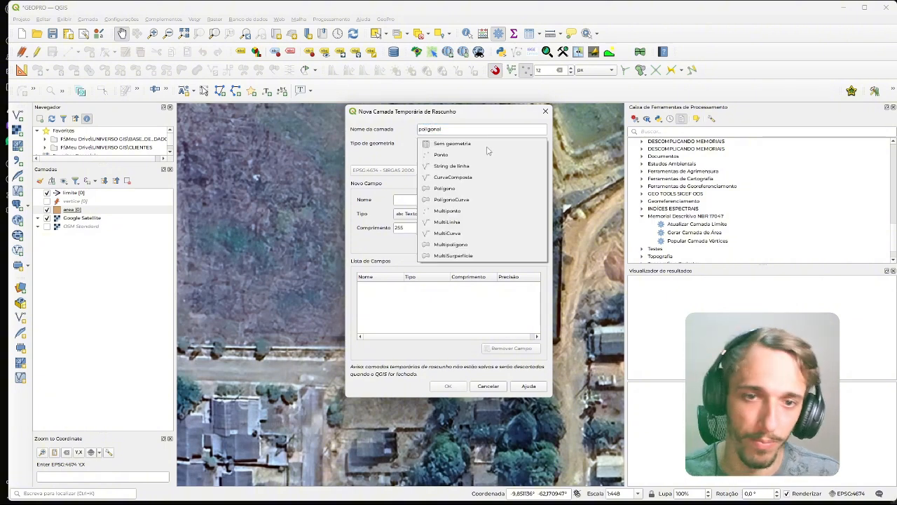
pyautogui.click(433, 188)
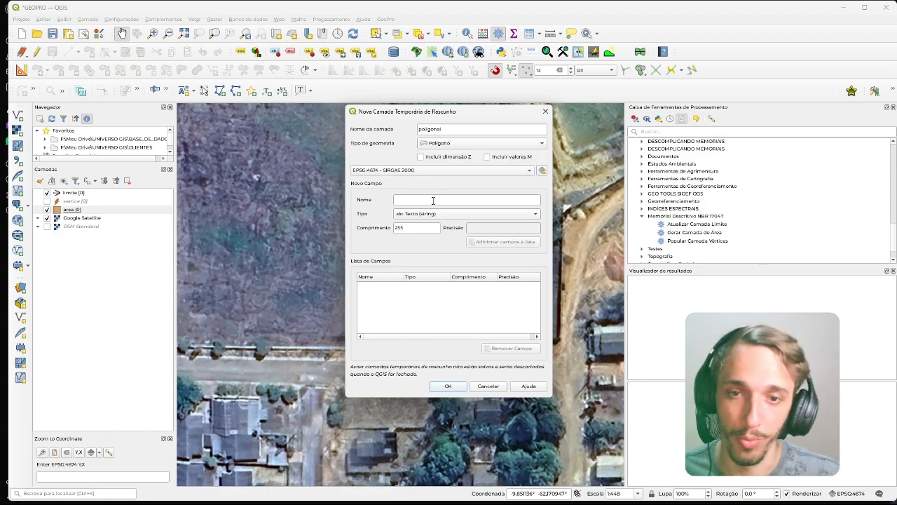
pyautogui.click(448, 387)
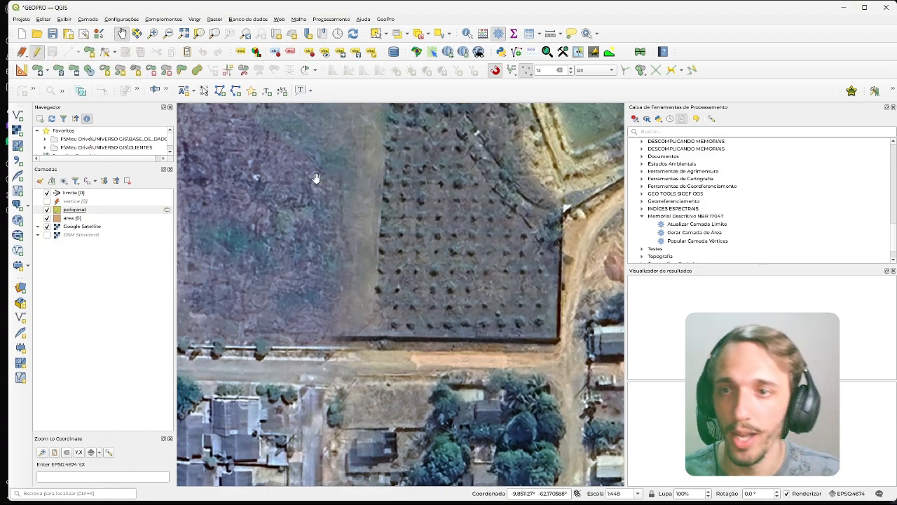
# - Outline the tree-planted plot beside the pond as a polygon in the poligonal layer, and place that layer below area
pyautogui.click(90, 51)
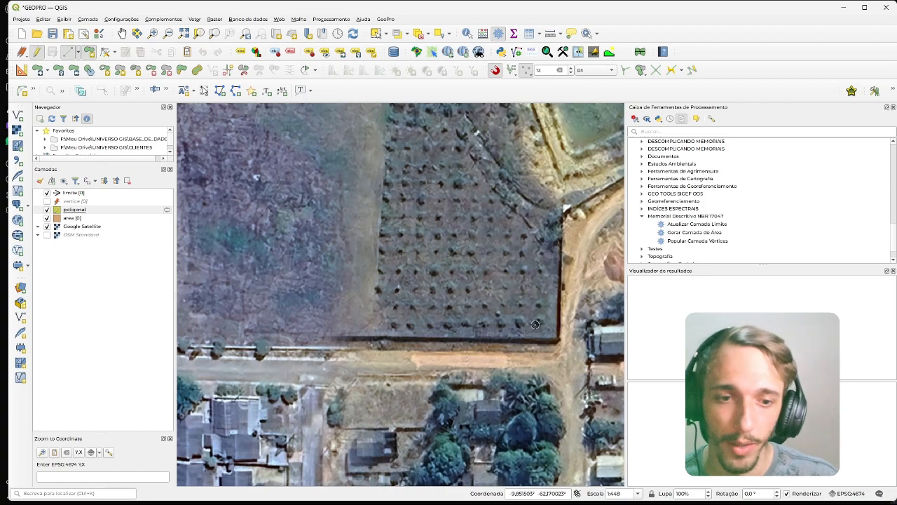
pyautogui.scroll(-1, 535, 324)
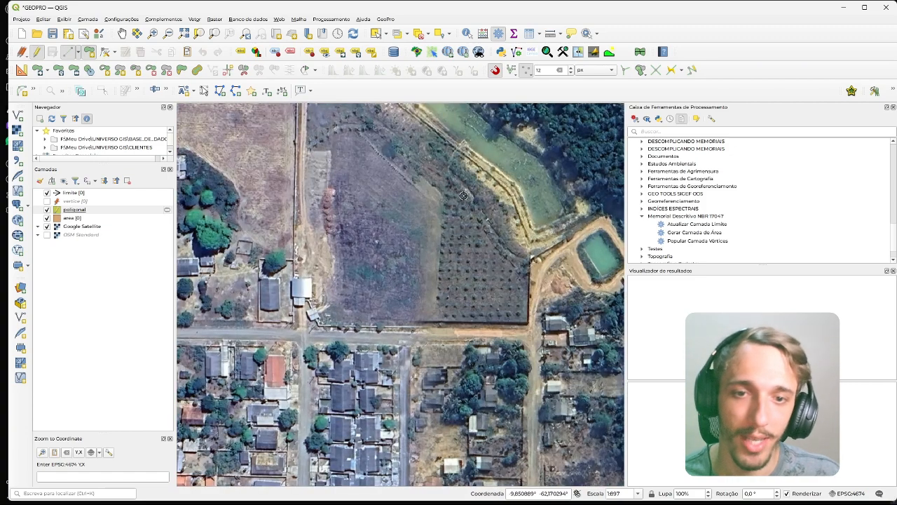
pyautogui.scroll(1, 463, 196)
pyautogui.click(433, 163)
pyautogui.click(496, 243)
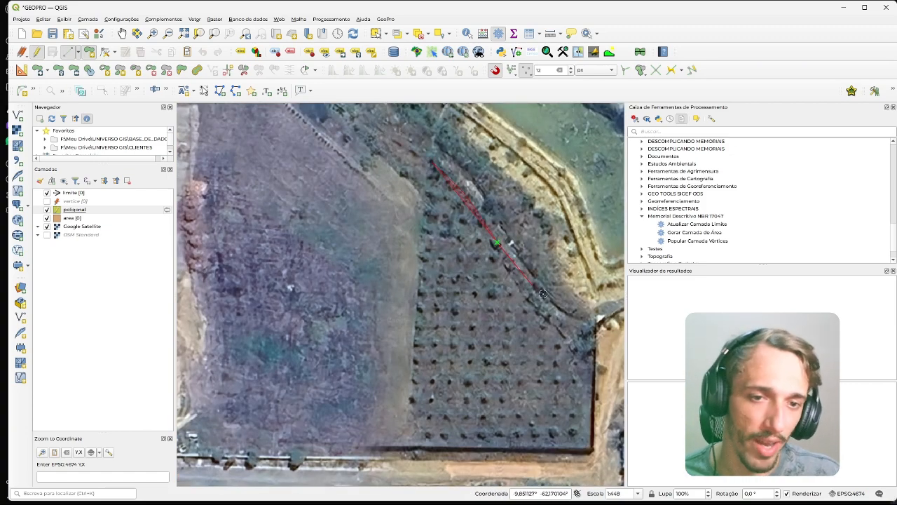
pyautogui.click(596, 324)
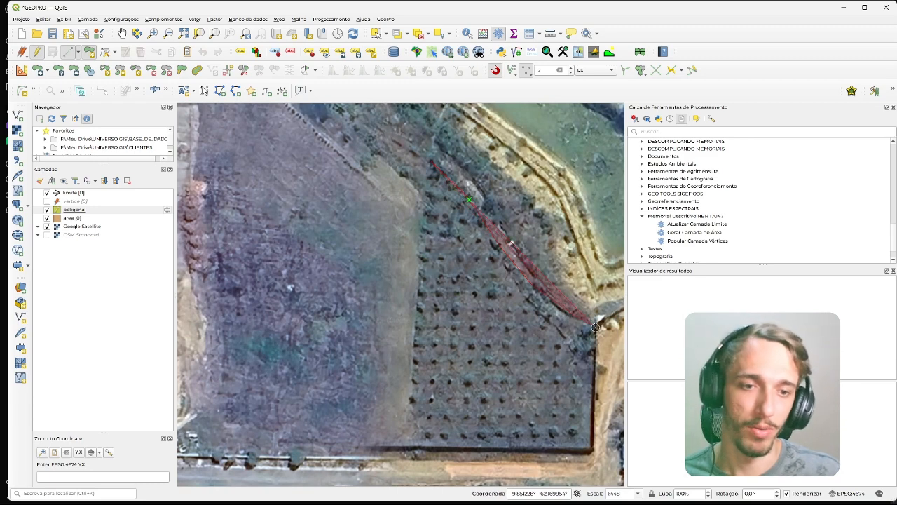
pyautogui.click(593, 449)
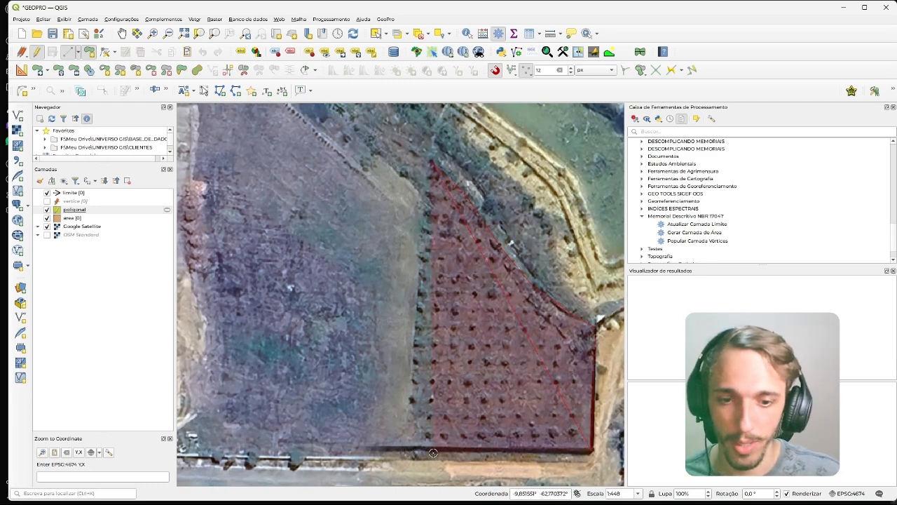
pyautogui.click(426, 452)
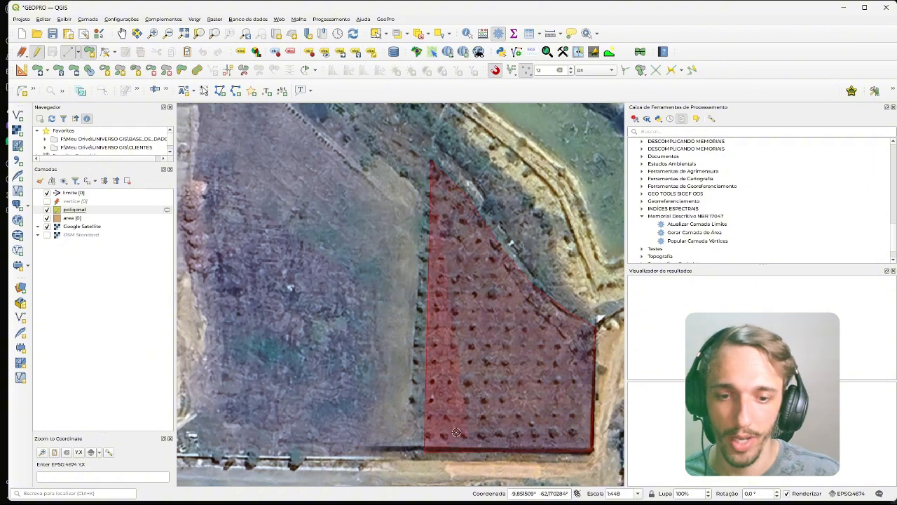
pyautogui.rightClick(362, 361)
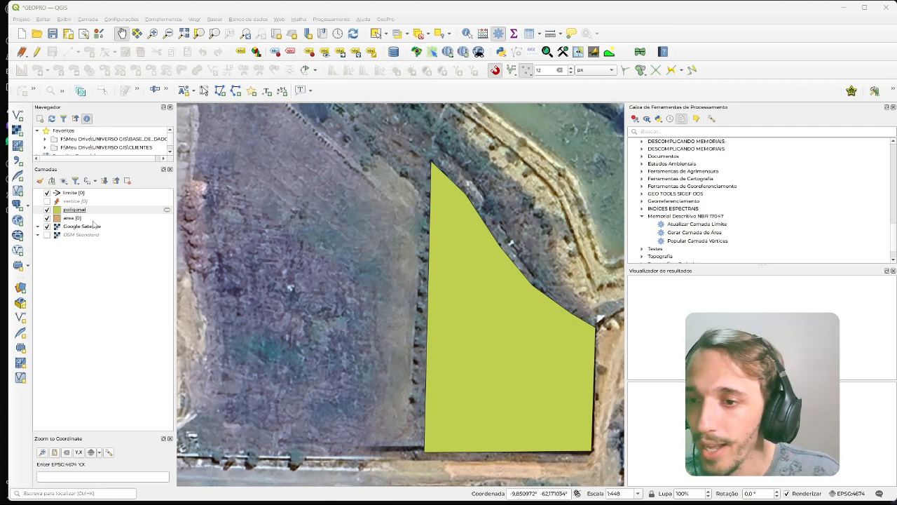
pyautogui.moveTo(81, 211); pyautogui.dragTo(90, 224)
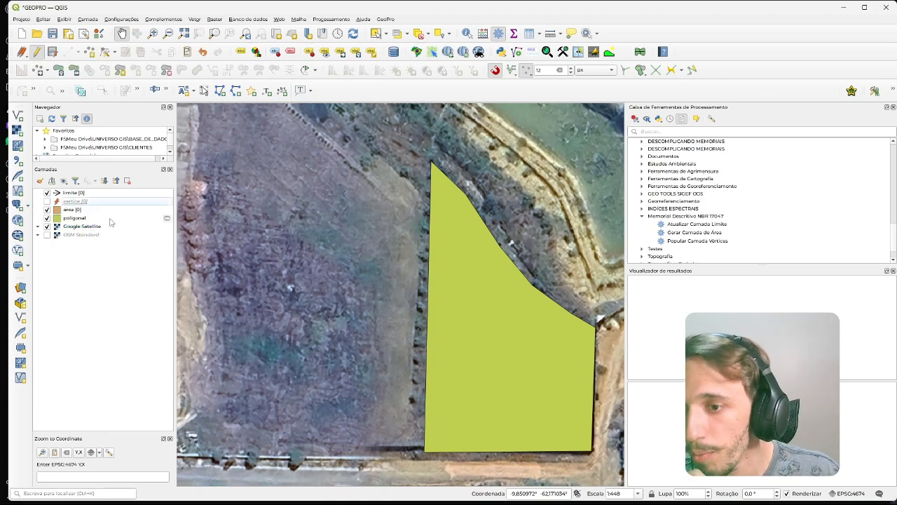
# - Run Popular Camada Vértices with Extrair de Polígono, using poligonal as input layer, prefix V and vertice as destination layer
pyautogui.click(87, 202)
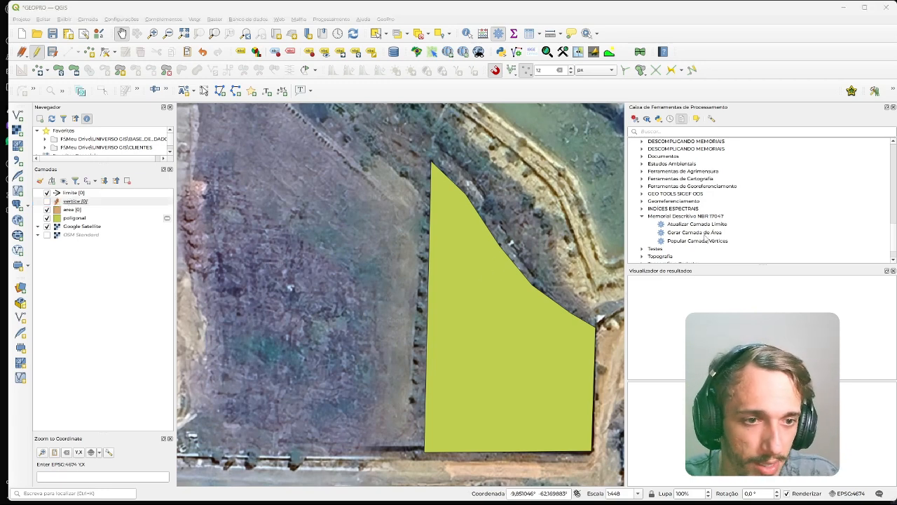
pyautogui.click(696, 241)
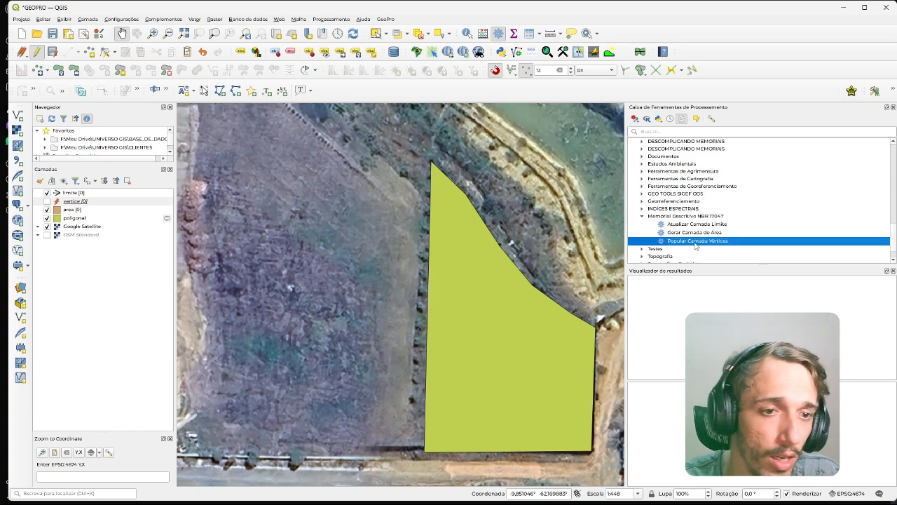
pyautogui.doubleClick(696, 242)
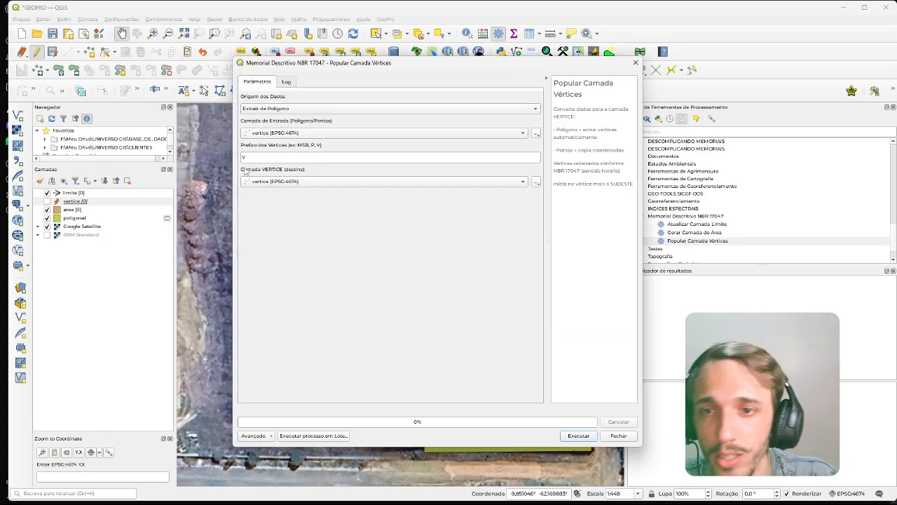
pyautogui.moveTo(341, 66); pyautogui.dragTo(379, 71)
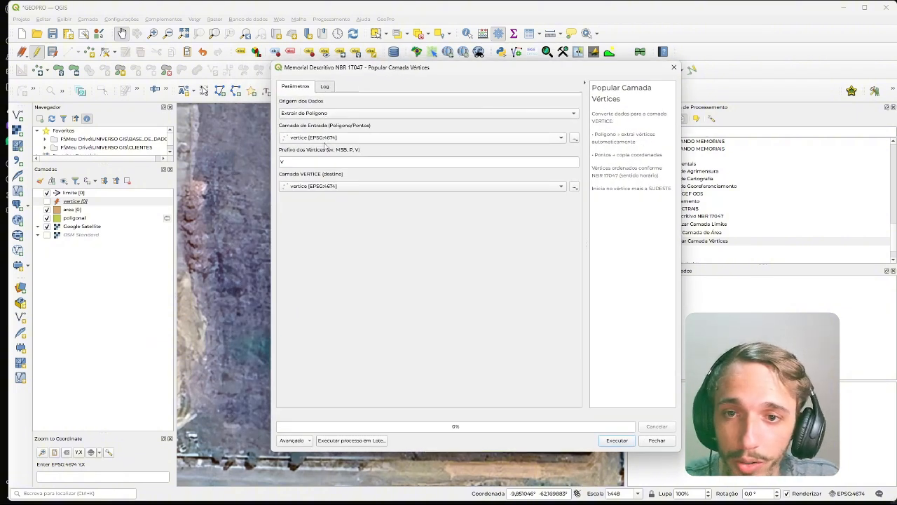
pyautogui.moveTo(76, 218); pyautogui.dragTo(301, 139)
pyautogui.click(292, 163)
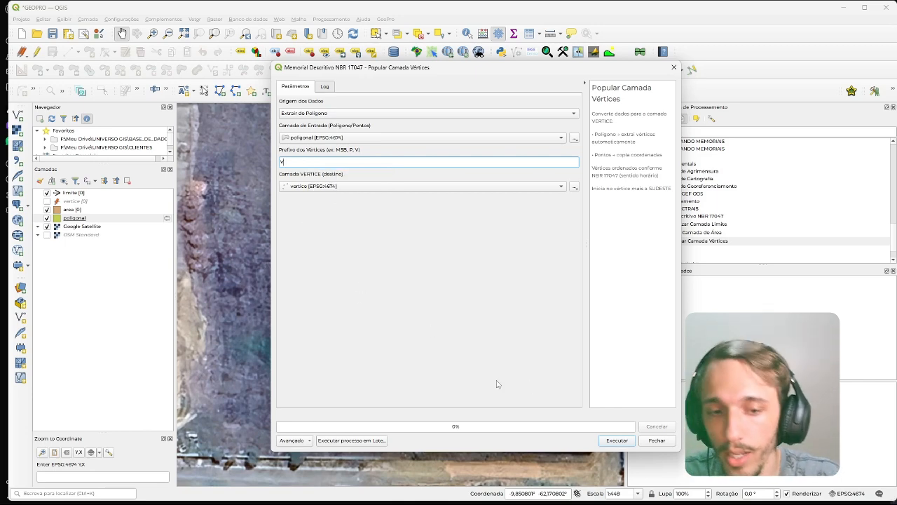
pyautogui.click(615, 442)
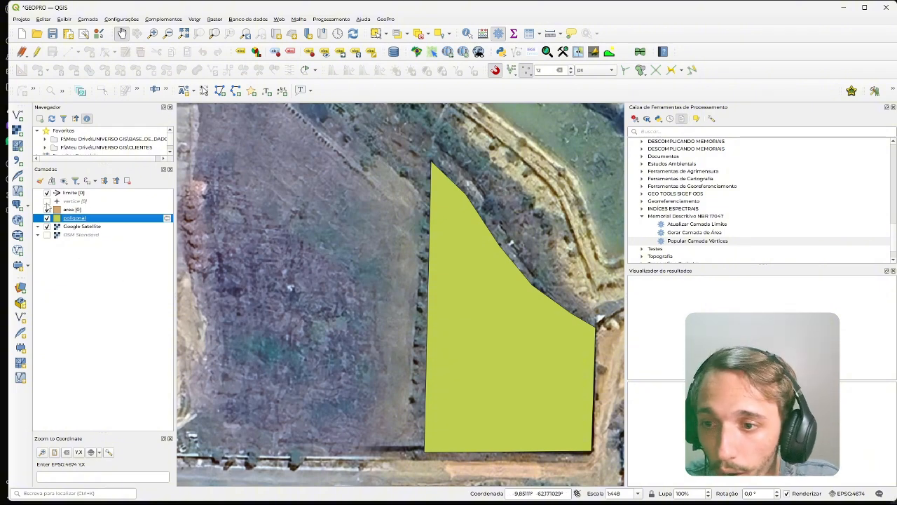
# - Show the vertice layer and hide the Google Satellite layer
pyautogui.click(47, 201)
pyautogui.moveTo(345, 261); pyautogui.dragTo(309, 231)
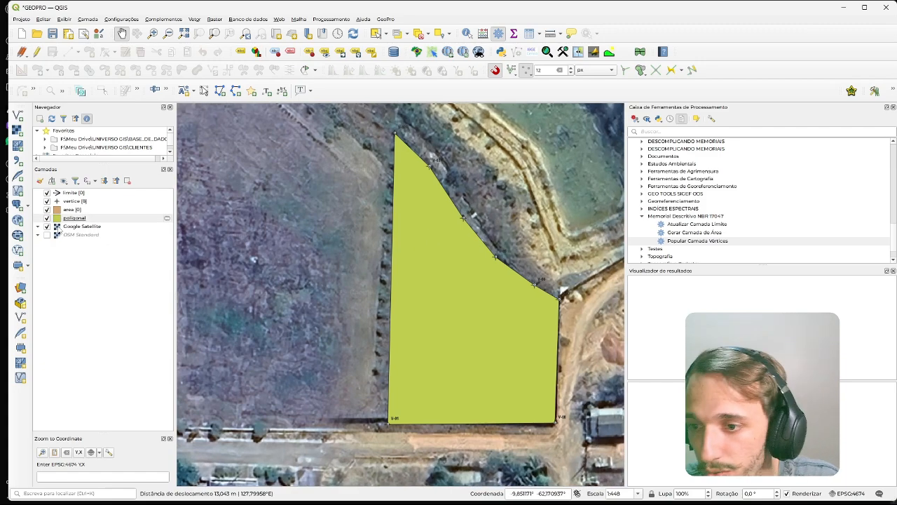
pyautogui.click(47, 226)
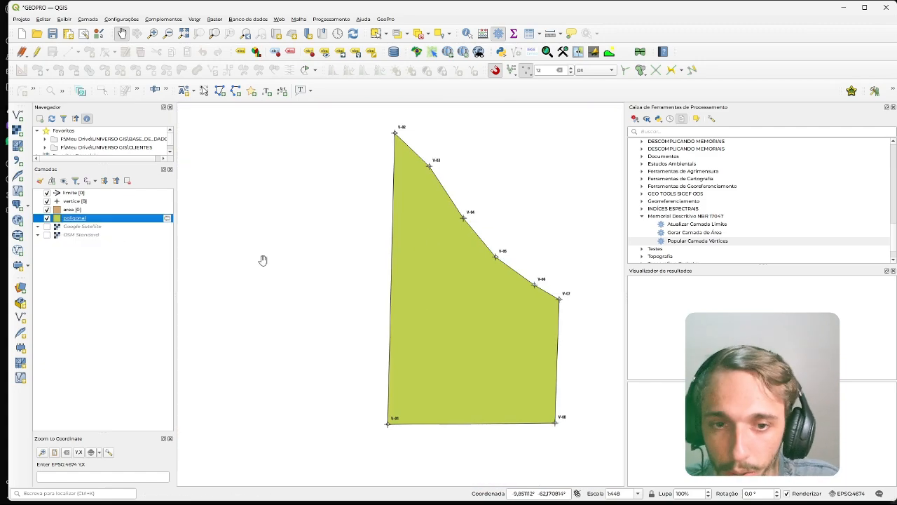
pyautogui.moveTo(433, 287); pyautogui.dragTo(399, 256)
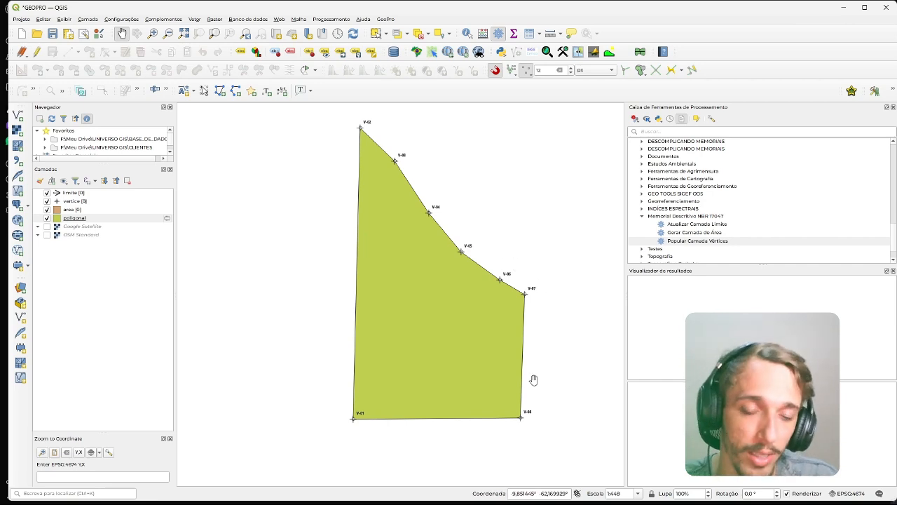
# - Open the attribute table of the vertice layer to examine the extracted vertices
pyautogui.click(75, 201)
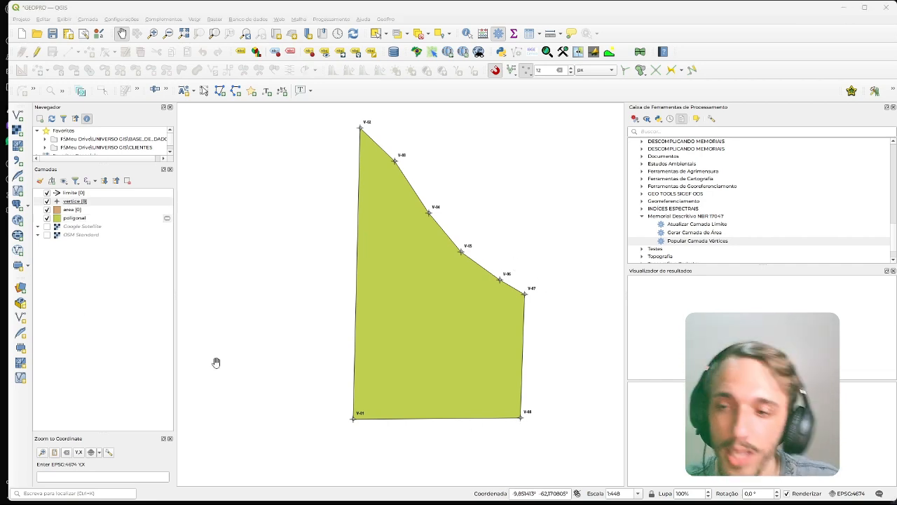
pyautogui.click(106, 203)
pyautogui.press('F6')
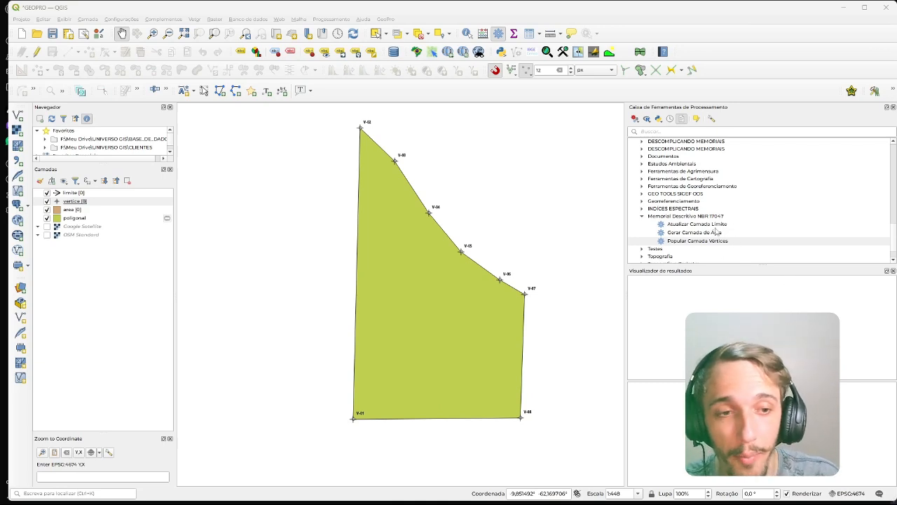
# - Run Atualizar Camada Limite with vertice as the source layer and limite as the destination layer
pyautogui.click(716, 227)
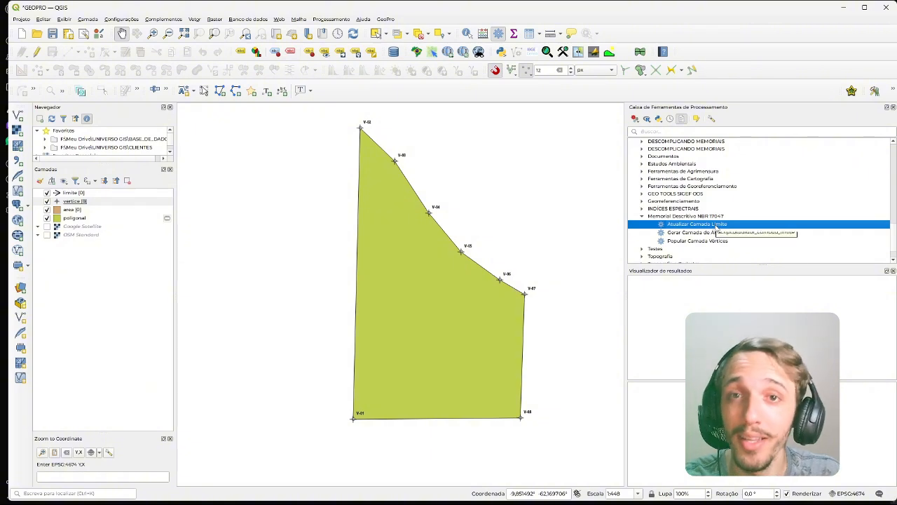
pyautogui.doubleClick(716, 227)
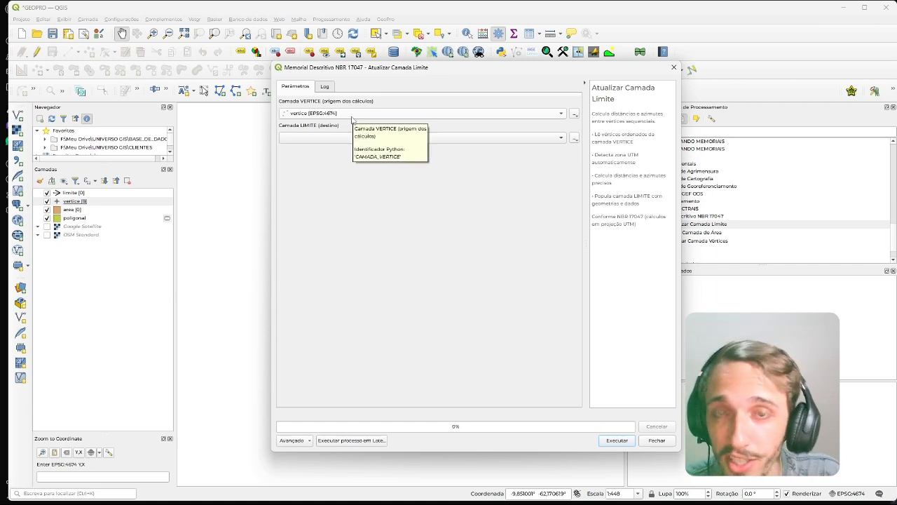
pyautogui.moveTo(70, 193); pyautogui.dragTo(352, 142)
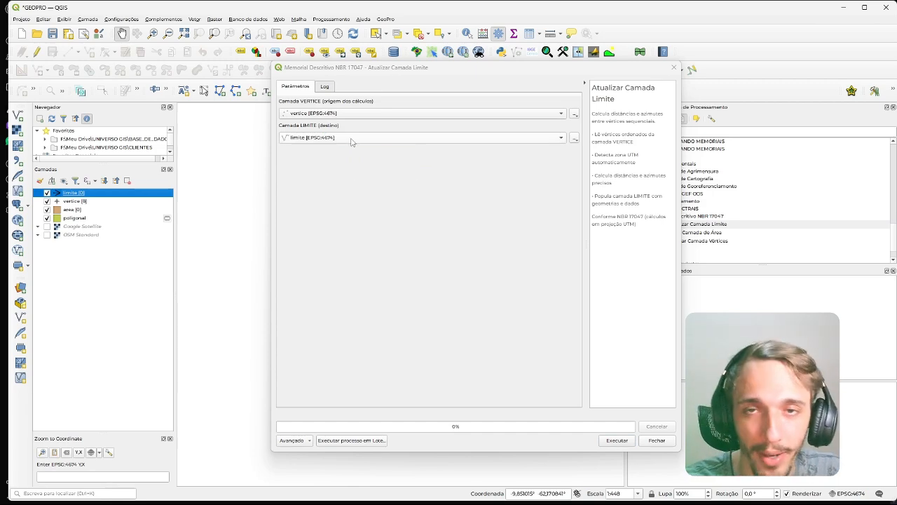
pyautogui.click(617, 440)
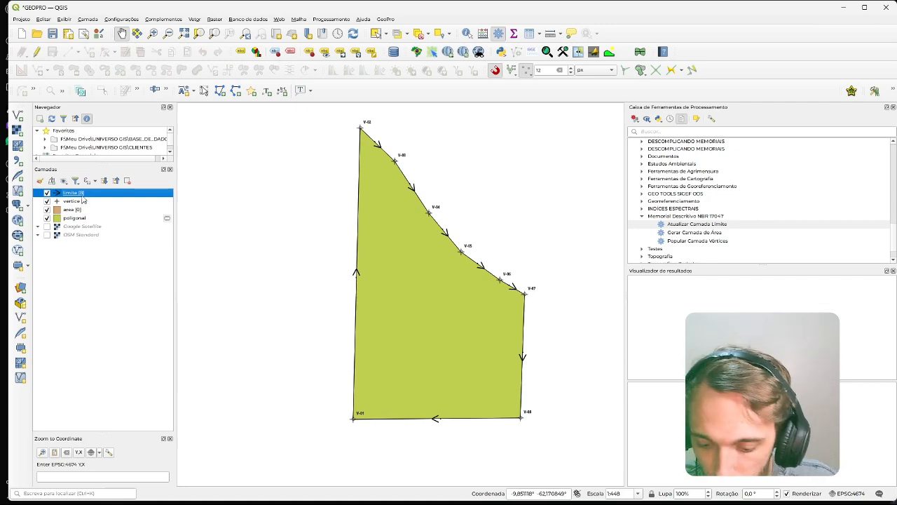
# - In the limite table, set confrontante to CHACARA for V-01, LOTE A for V-02 to V-06, LOTE B for V-07 and RUA ALEATÓRIA for V-08, and save
pyautogui.press('F6')
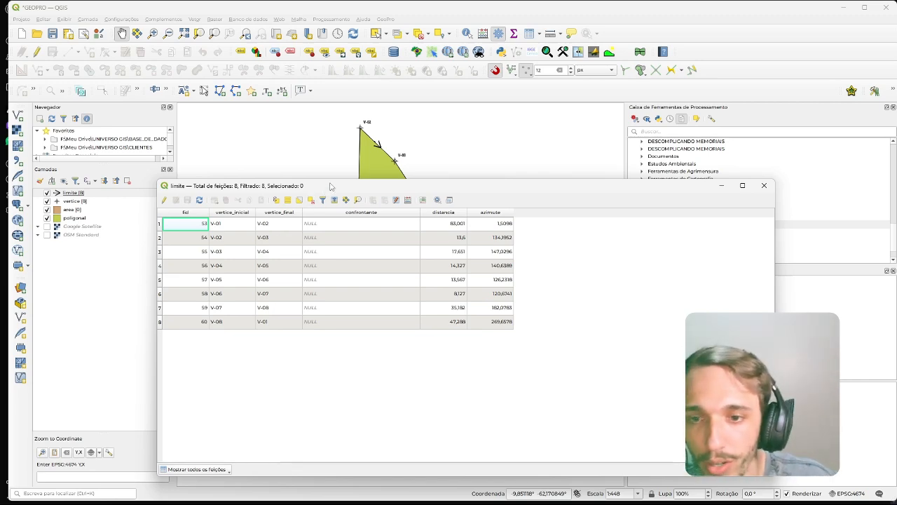
pyautogui.moveTo(329, 186); pyautogui.dragTo(412, 195)
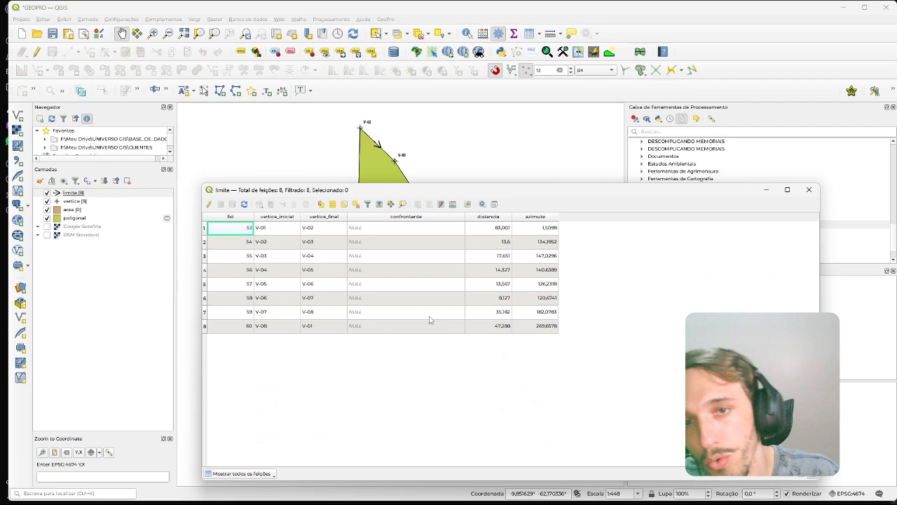
pyautogui.moveTo(382, 194)
pyautogui.mouseDown()
pyautogui.moveTo(424, 199)
pyautogui.moveTo(509, 391)
pyautogui.moveTo(409, 215)
pyautogui.moveTo(386, 218)
pyautogui.mouseUp()
pyautogui.click(213, 228)
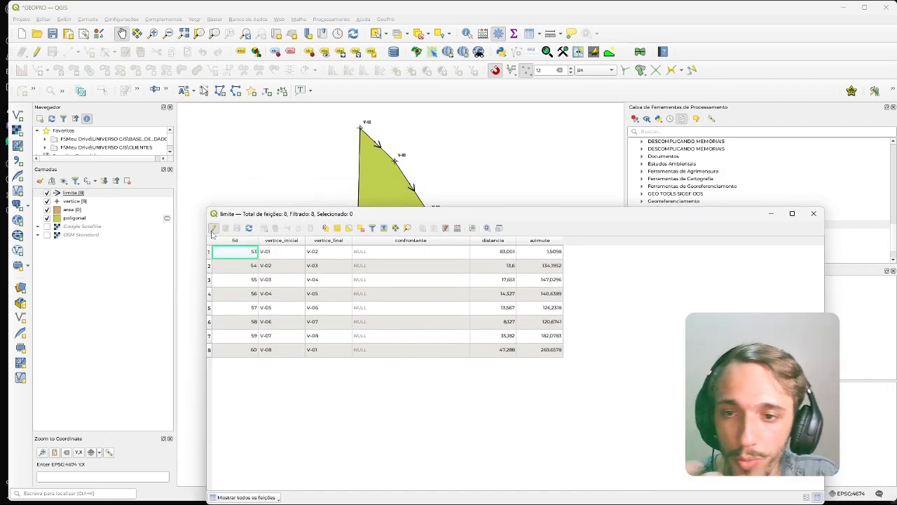
pyautogui.click(249, 241)
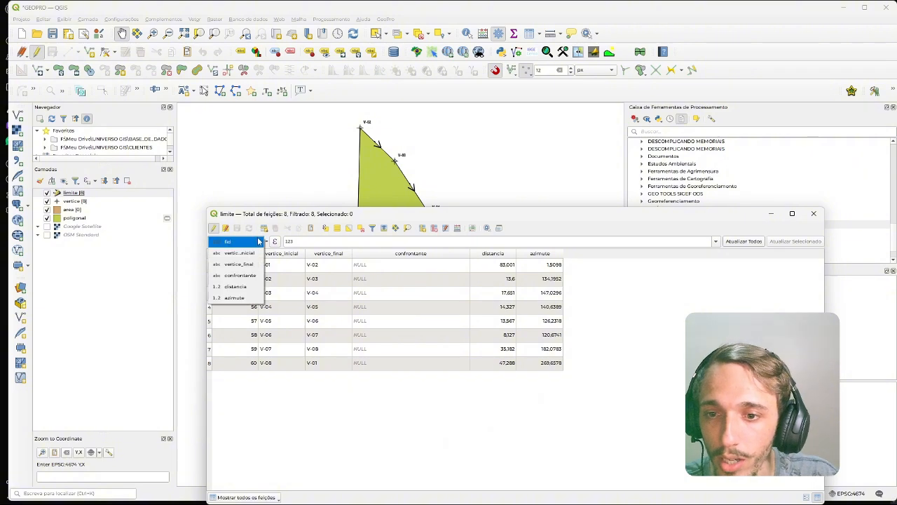
pyautogui.click(241, 274)
pyautogui.doubleClick(387, 265)
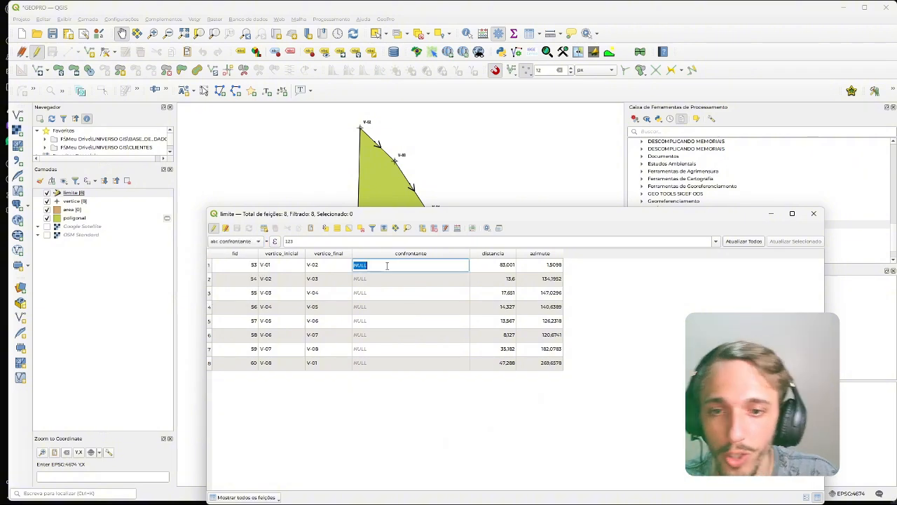
pyautogui.write('CHACARA')
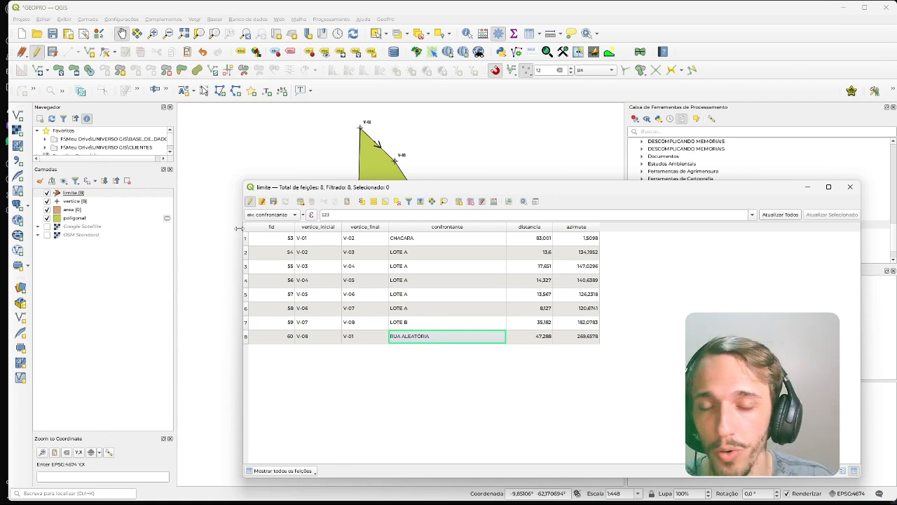
pyautogui.click(249, 201)
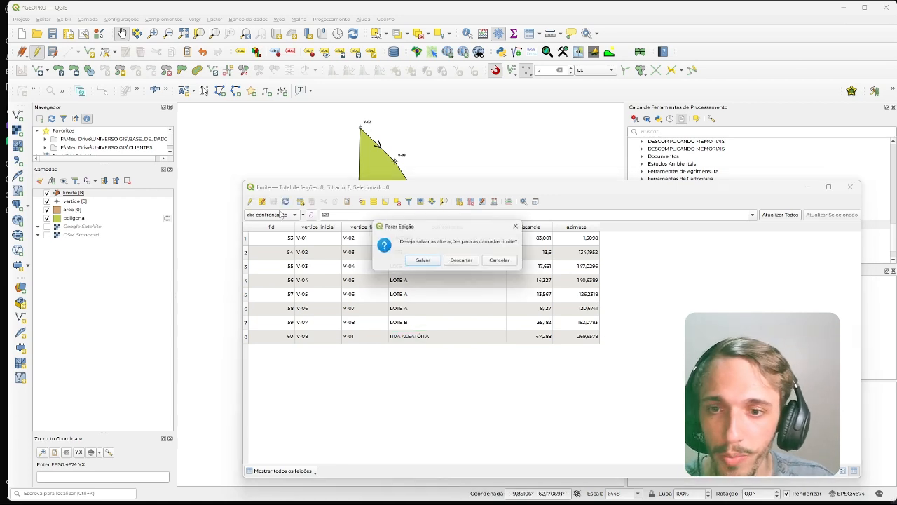
pyautogui.click(428, 259)
pyautogui.click(850, 186)
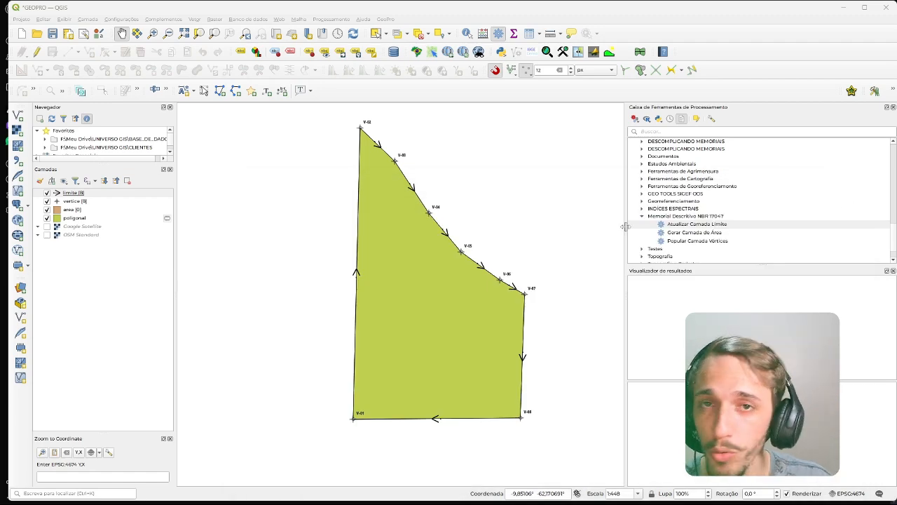
# - Run Gerar Camada de Área using the vertice and limite layers, with area as the destination layer
pyautogui.click(710, 233)
pyautogui.doubleClick(710, 233)
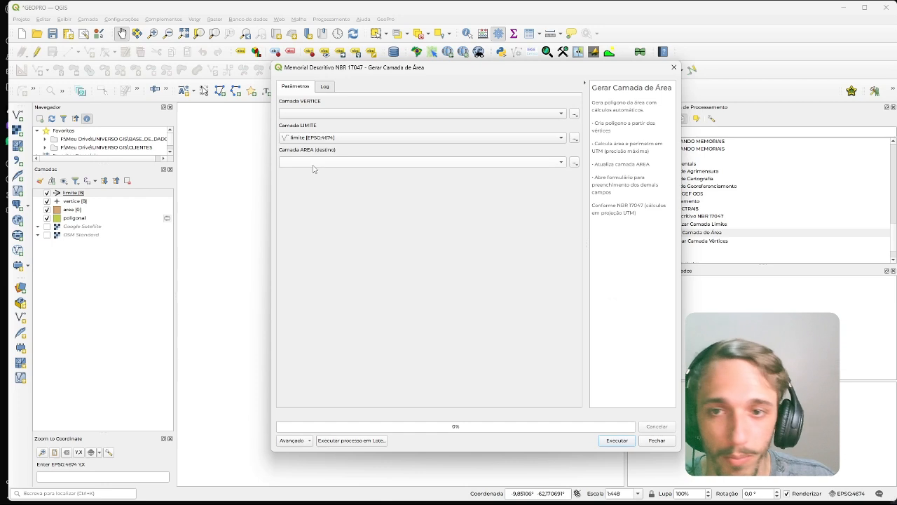
pyautogui.moveTo(92, 195); pyautogui.dragTo(324, 115)
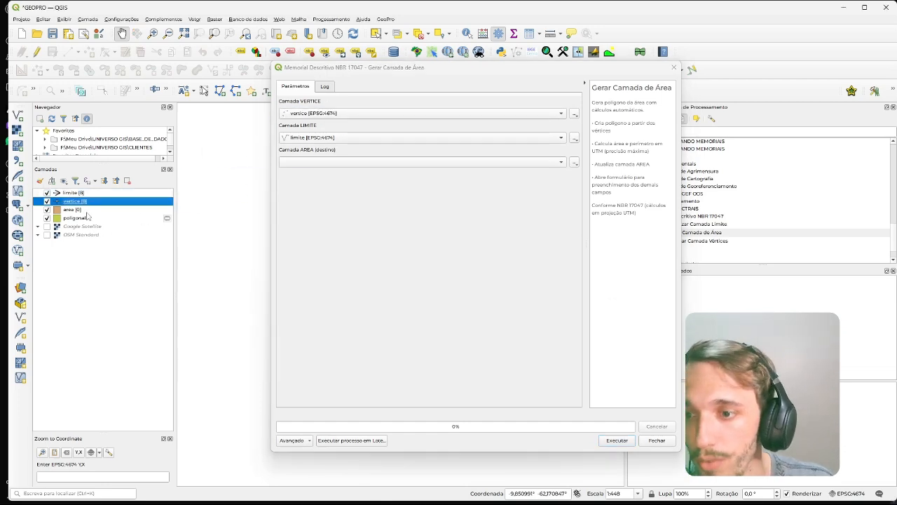
pyautogui.moveTo(79, 209); pyautogui.dragTo(374, 173)
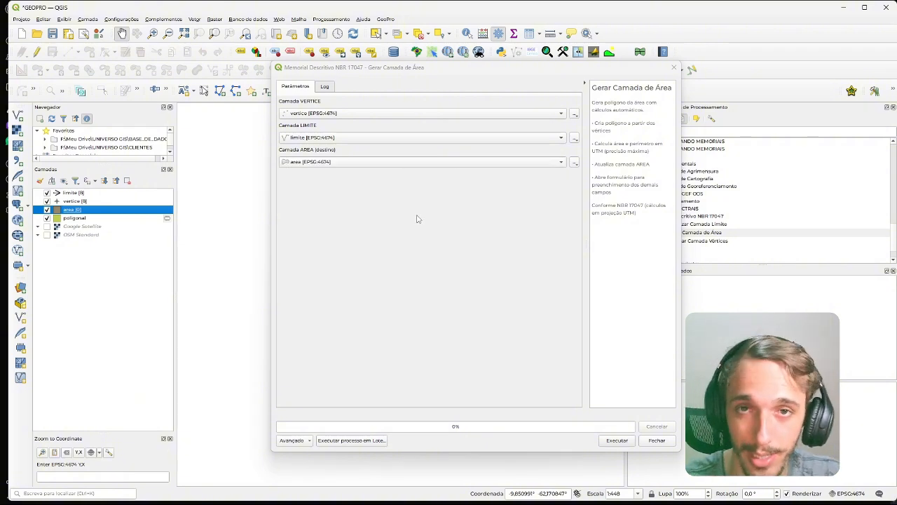
pyautogui.click(620, 440)
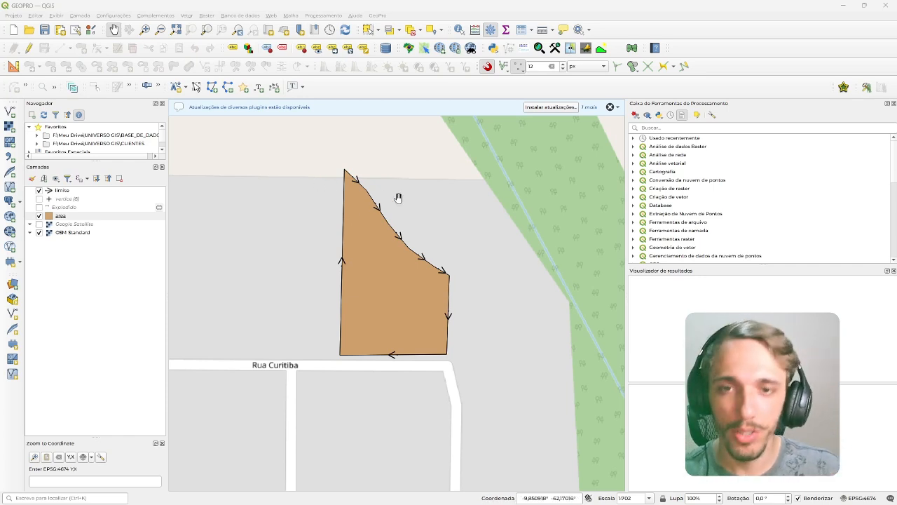
# - Fill in the area feature's owner, property and technician data, date 16/09/2025, purpose Cadastro, municipality Vale do Anari - RO and comarca Machadinho do Oeste - RO, and save
pyautogui.click(39, 199)
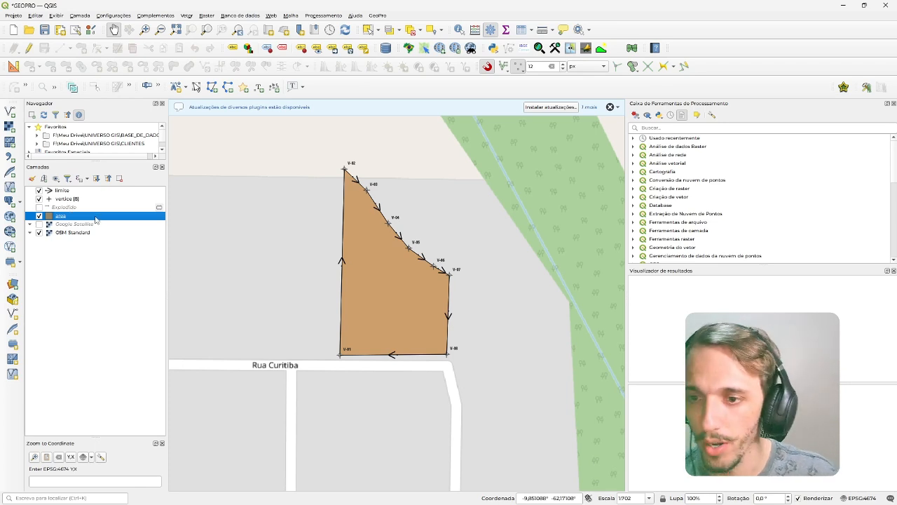
pyautogui.press('F6')
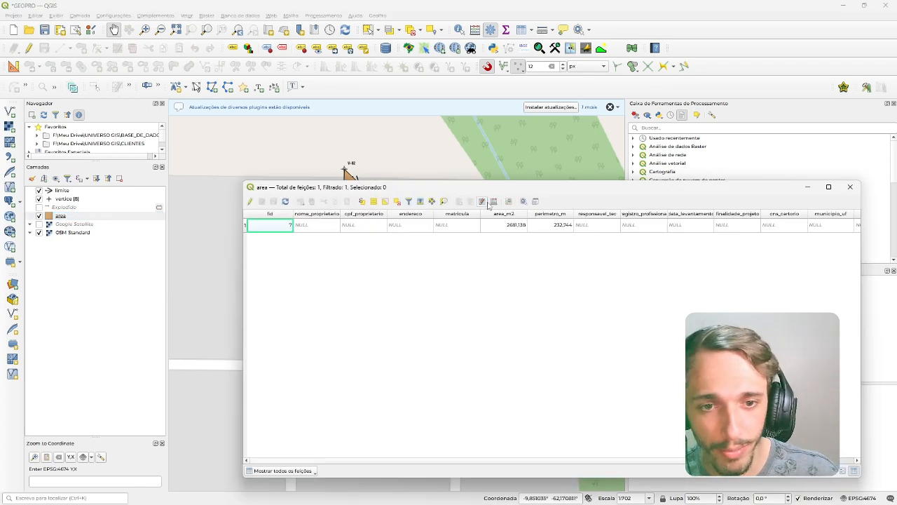
pyautogui.click(852, 469)
pyautogui.moveTo(481, 192); pyautogui.dragTo(455, 186)
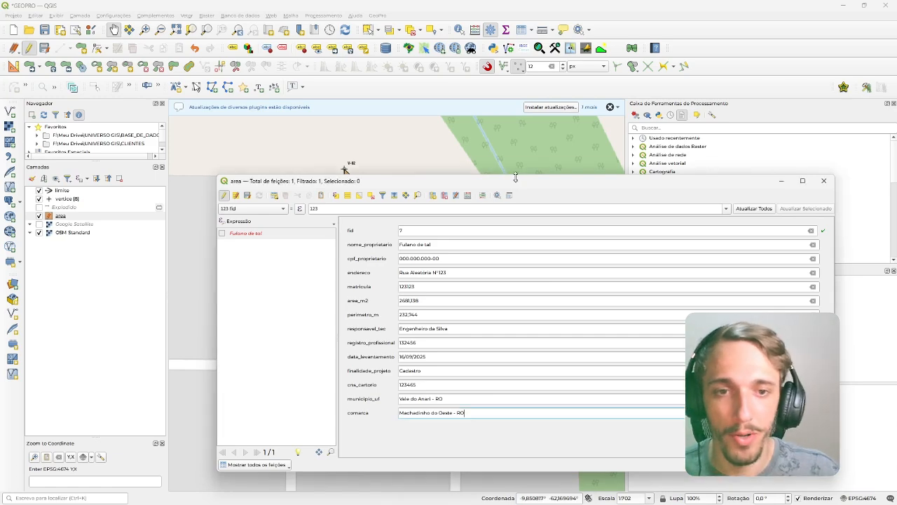
pyautogui.moveTo(516, 178); pyautogui.dragTo(478, 143)
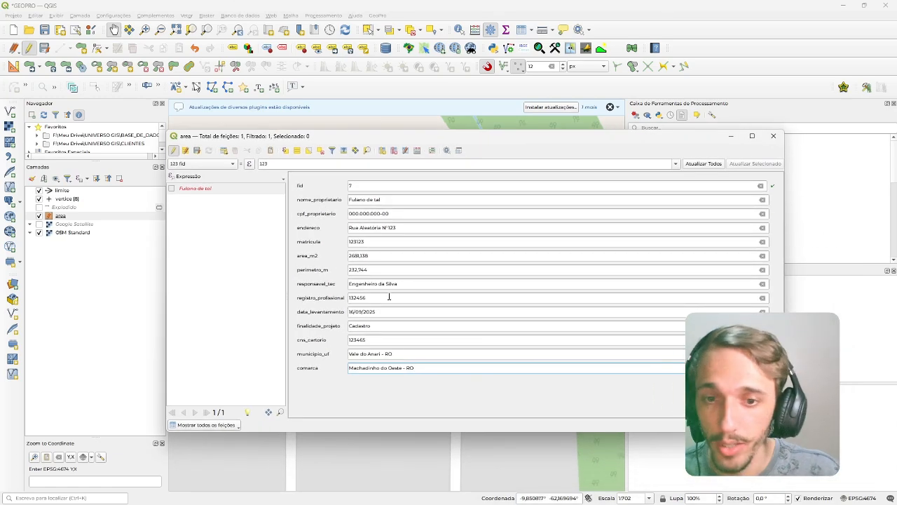
pyautogui.click(173, 151)
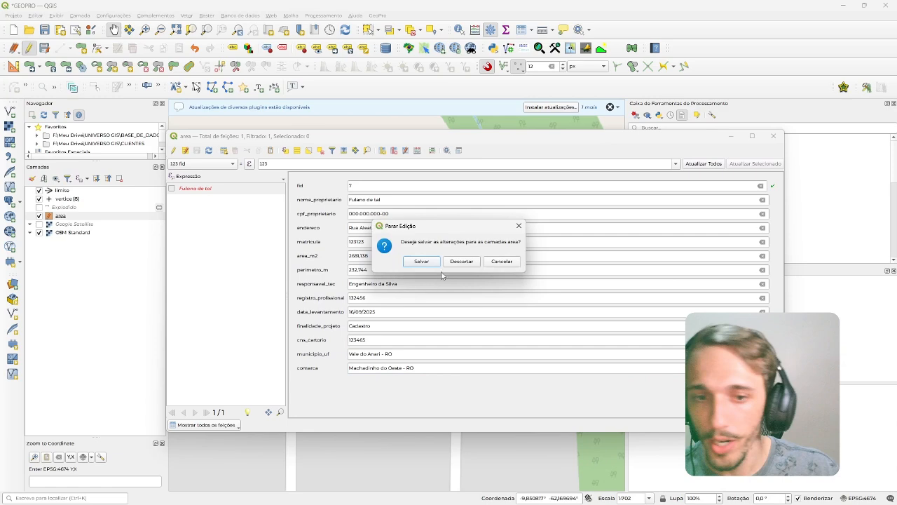
pyautogui.click(422, 264)
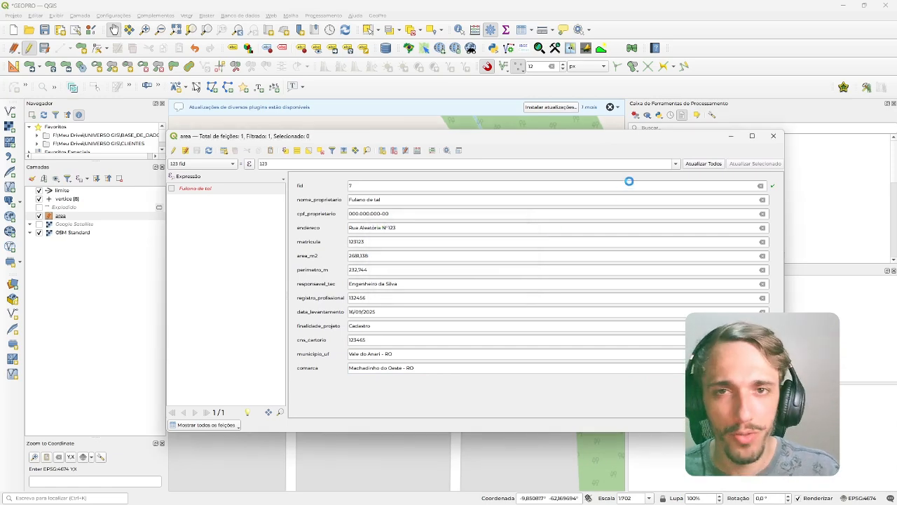
pyautogui.click(773, 136)
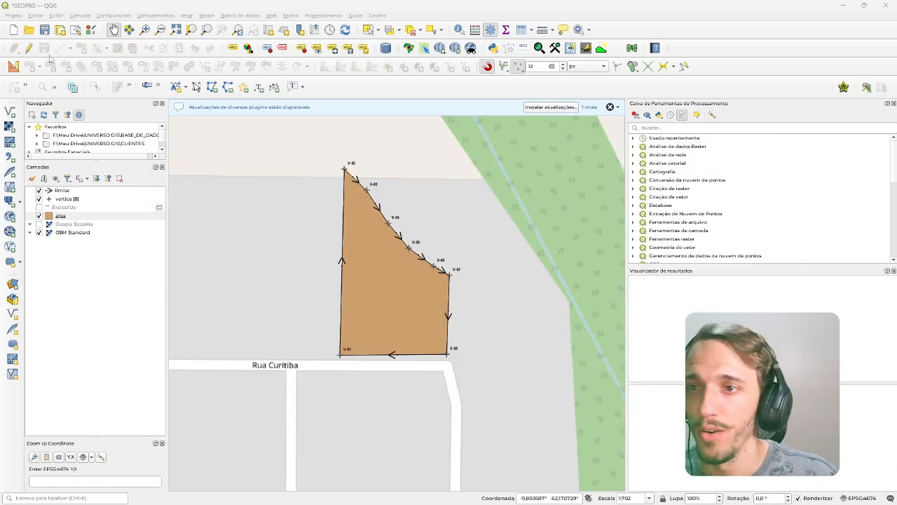
# - Open the PLANTA E MEMORIAL print layout and turn on its atlas preview
pyautogui.click(76, 30)
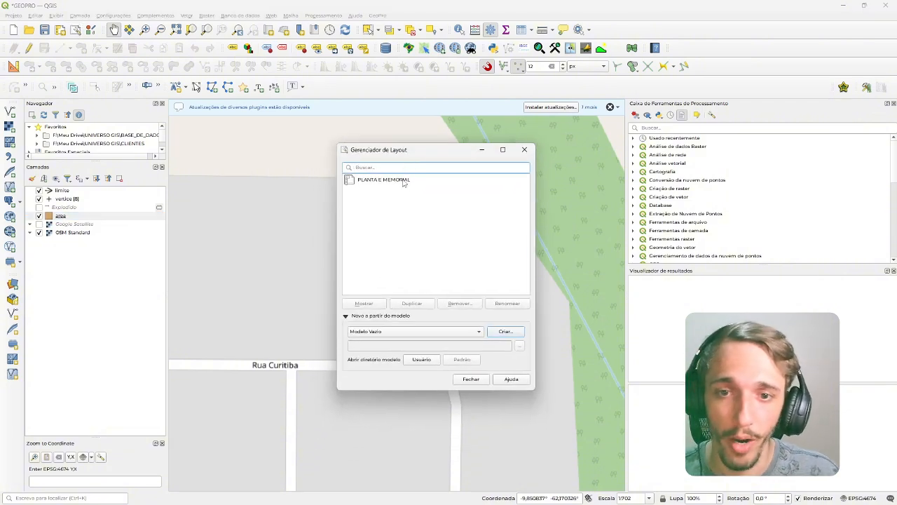
pyautogui.click(403, 181)
pyautogui.doubleClick(400, 182)
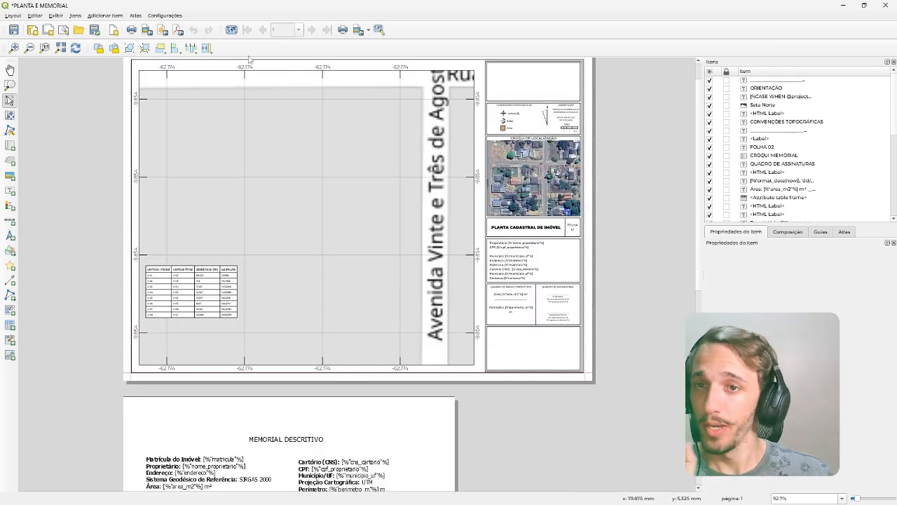
pyautogui.click(232, 31)
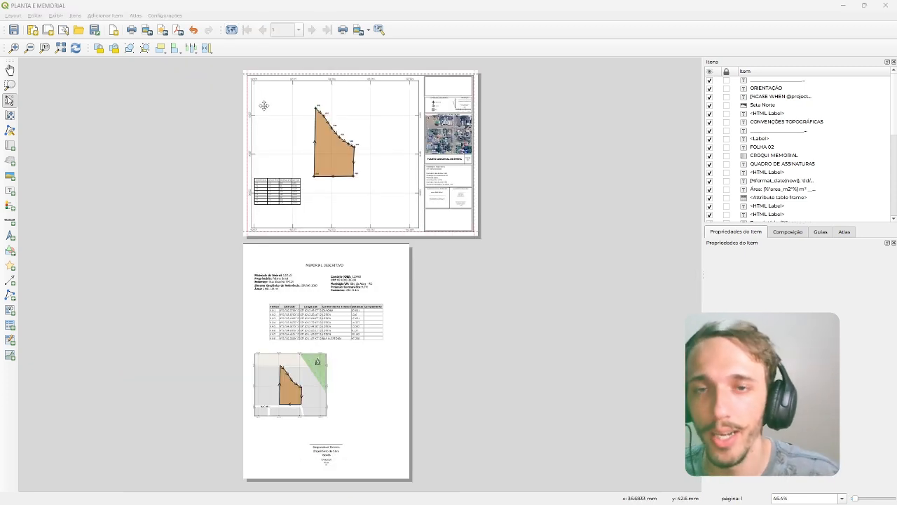
pyautogui.click(230, 31)
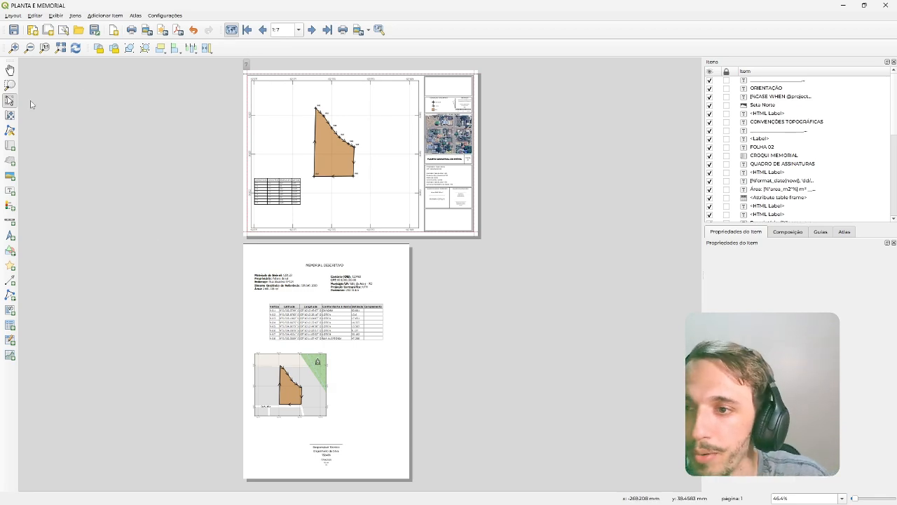
# - Examine the Memorial Descritivo page, including its property data, vertex table, sketch map and signature block
pyautogui.click(10, 69)
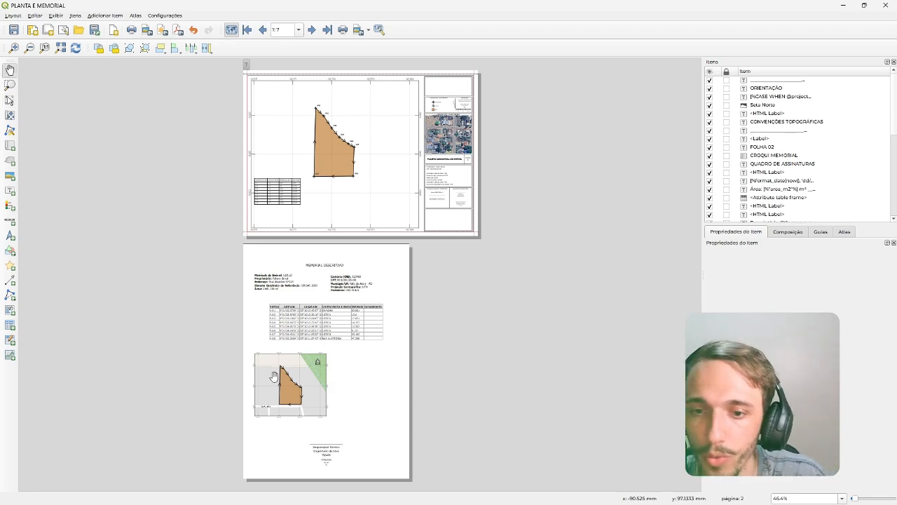
pyautogui.scroll(1, 274, 377)
pyautogui.scroll(-1, 385, 350)
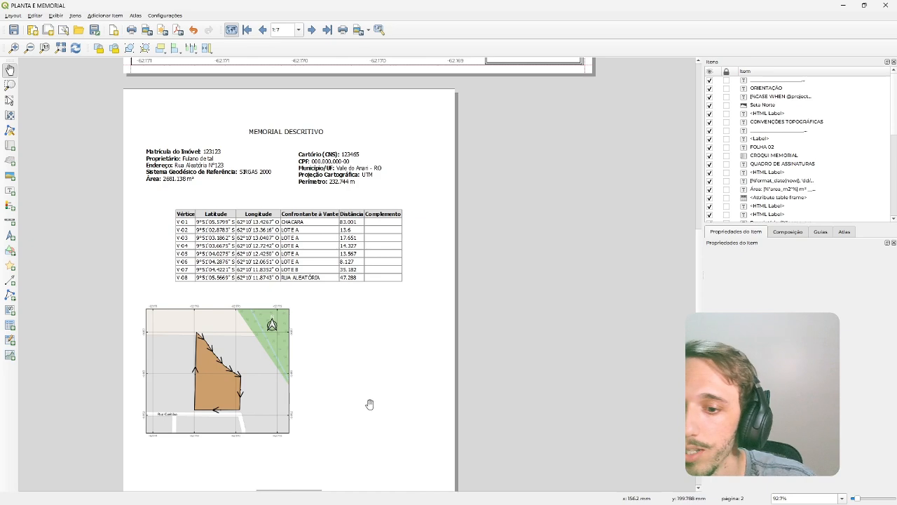
pyautogui.scroll(-2, 369, 403)
pyautogui.scroll(-2, 368, 308)
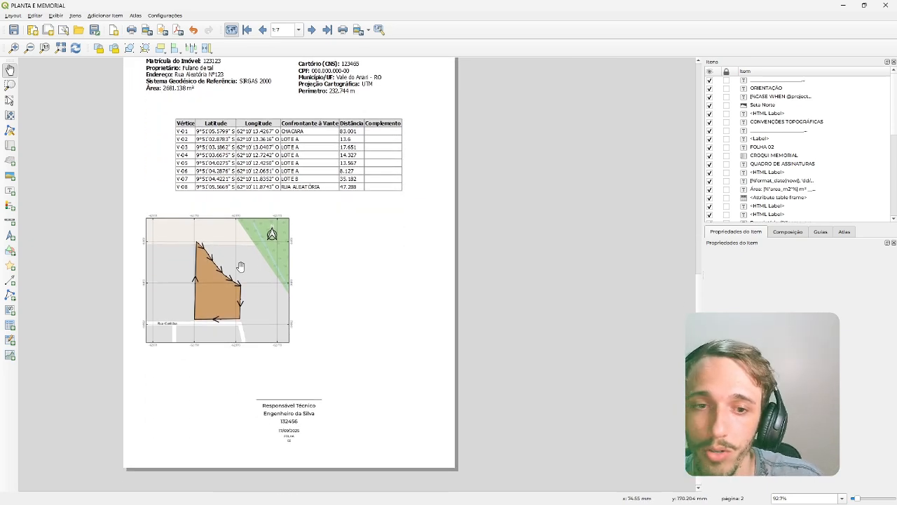
pyautogui.click(10, 101)
pyautogui.click(189, 270)
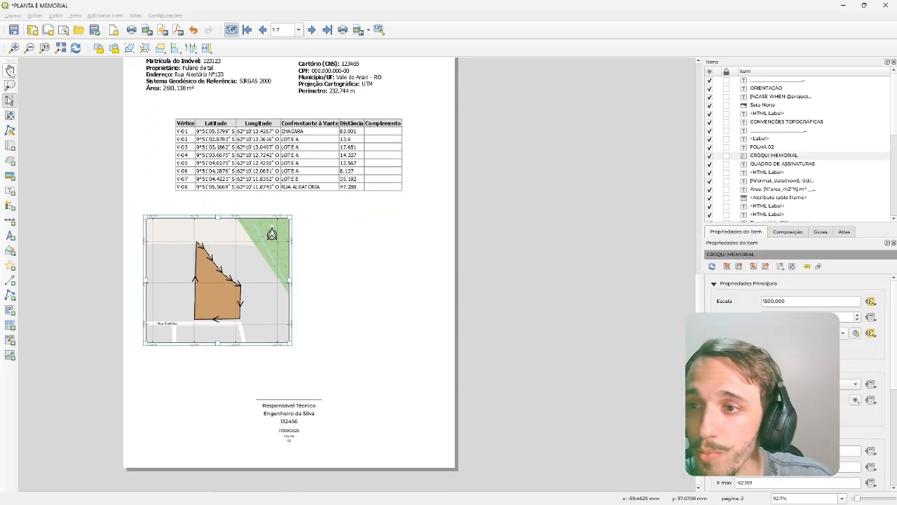
pyautogui.click(9, 70)
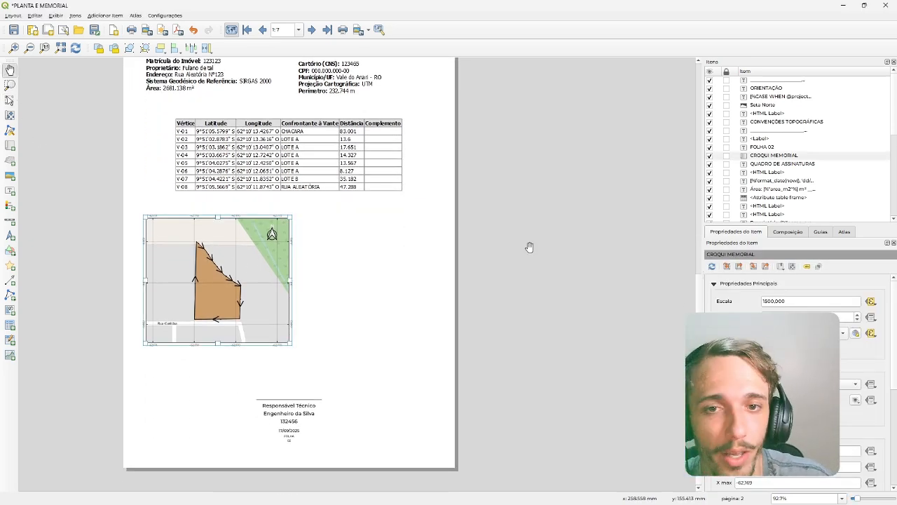
# - Examine the cadastral plan sheet, focusing on its topographic conventions, orientation and location sketch
pyautogui.scroll(8, 465, 204)
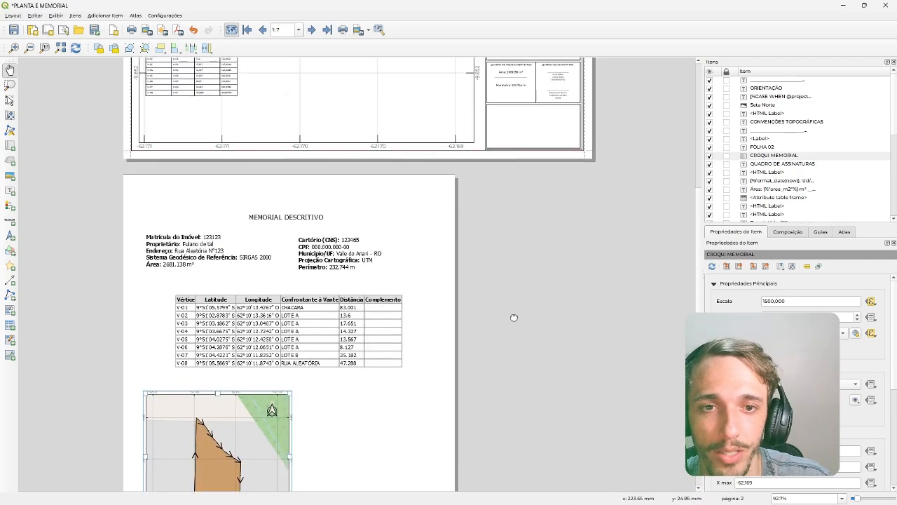
pyautogui.scroll(12, 514, 317)
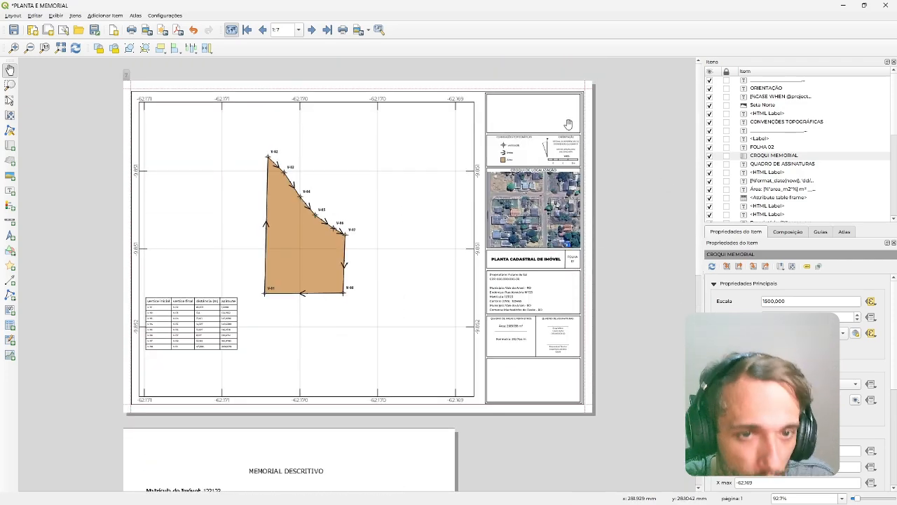
pyautogui.scroll(5, 567, 124)
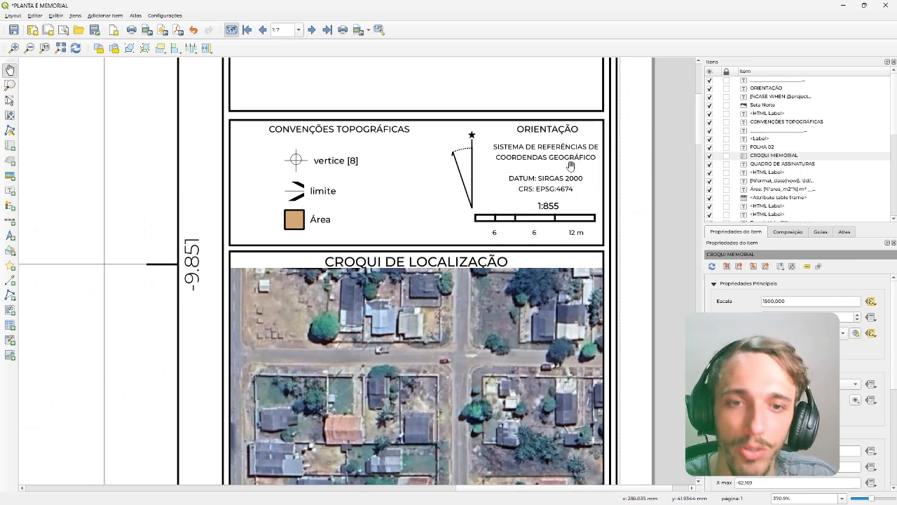
# - Reframe the CROQUI DE LOCALIZAÇÃO map on the cadastral plan sheet to the property by matching its extent to the main map canvas
pyautogui.scroll(-1, 647, 260)
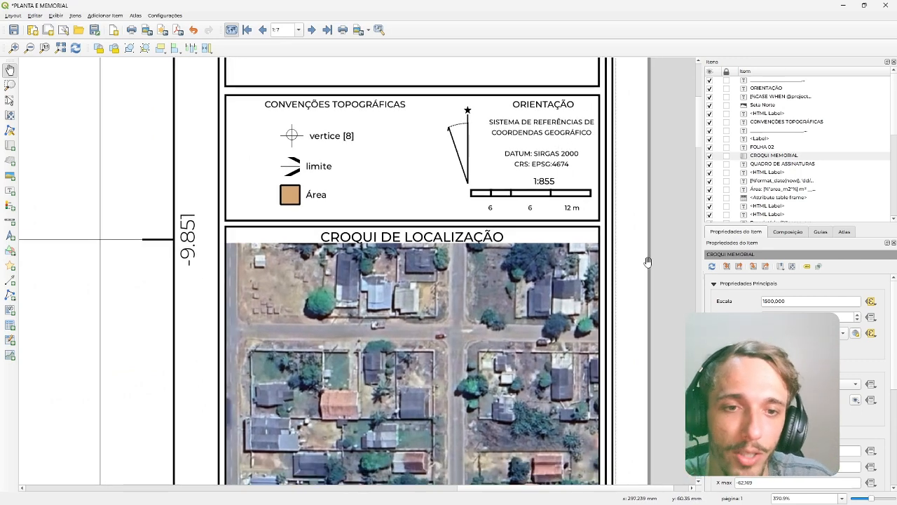
pyautogui.scroll(-7, 589, 246)
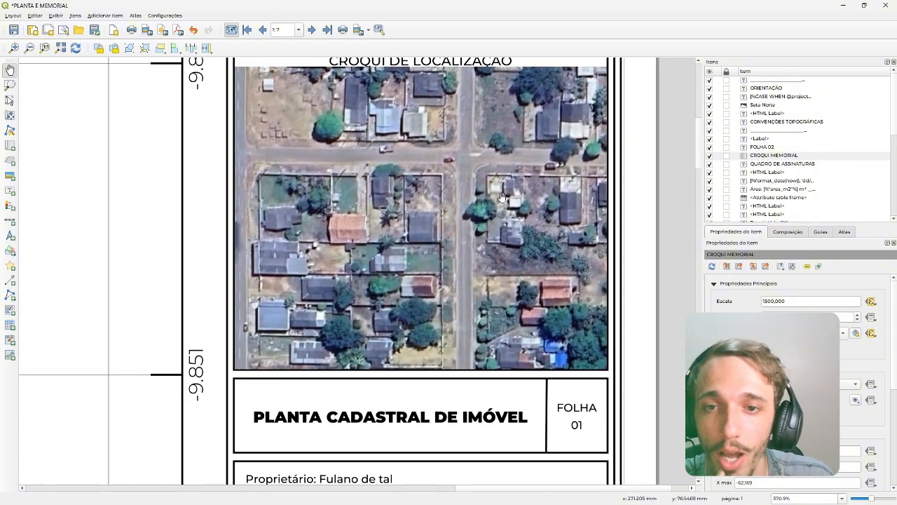
pyautogui.click(9, 100)
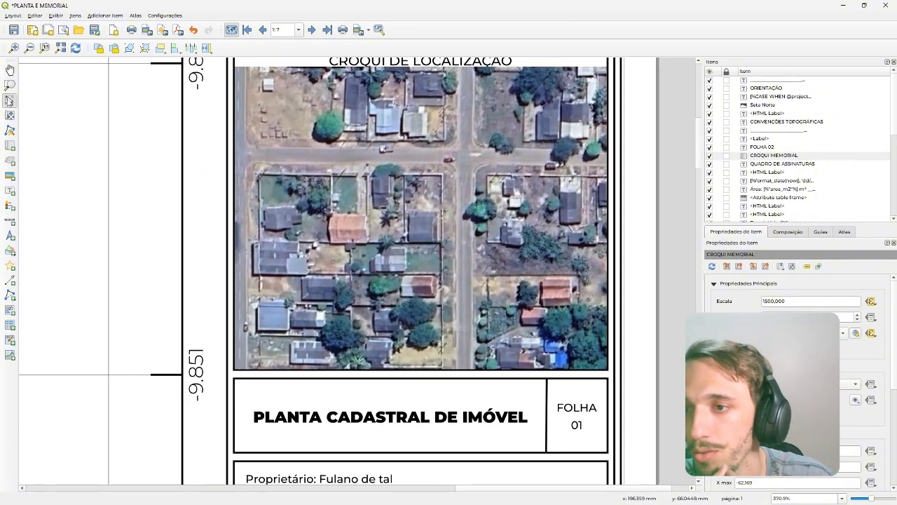
pyautogui.click(449, 213)
pyautogui.scroll(-3, 635, 255)
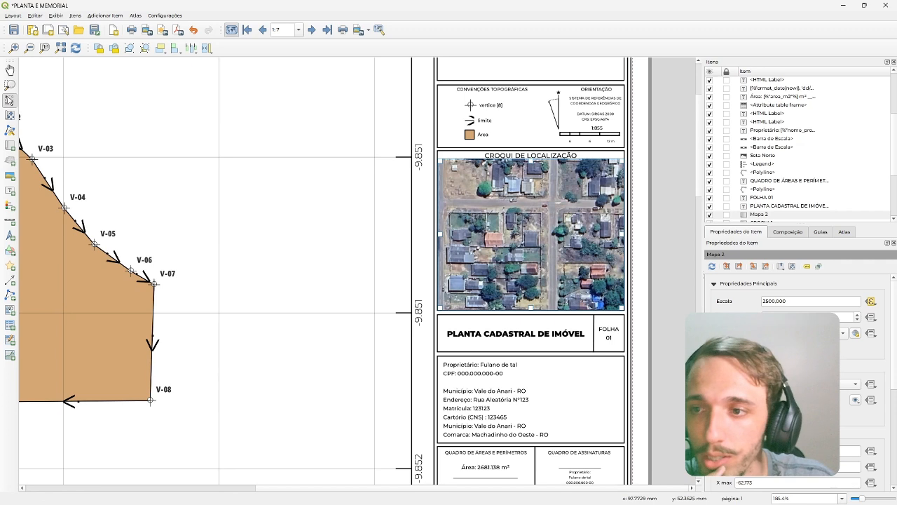
pyautogui.click(11, 116)
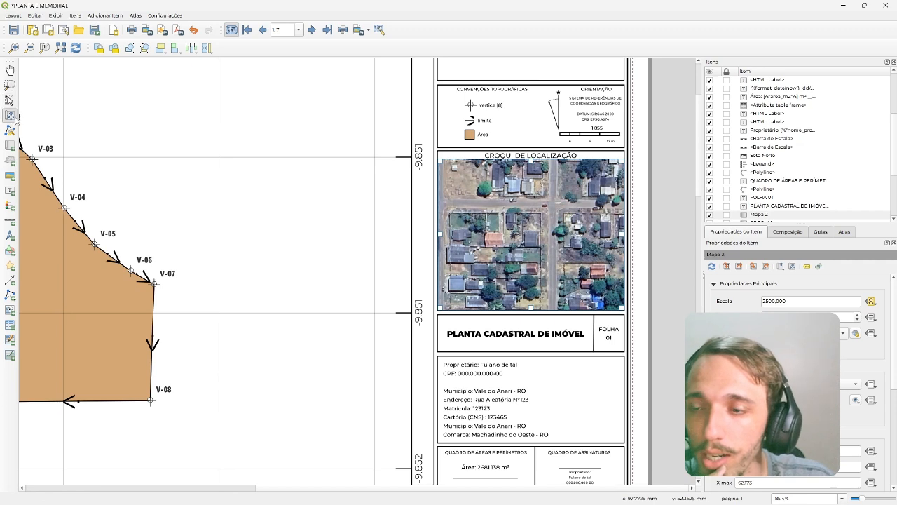
pyautogui.click(728, 269)
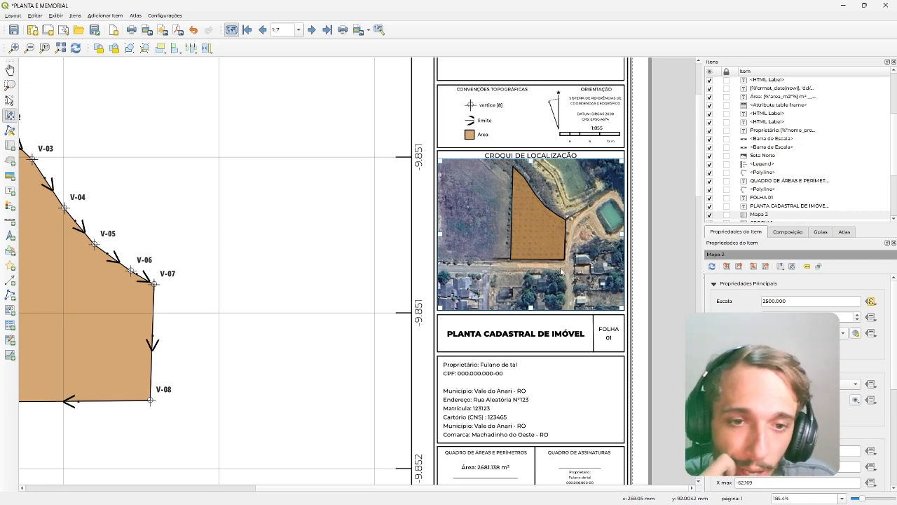
pyautogui.press('v')
# - Examine the plan sheet's property data, area and perimeter box, and signature block
pyautogui.scroll(-1, 614, 312)
pyautogui.scroll(1, 620, 324)
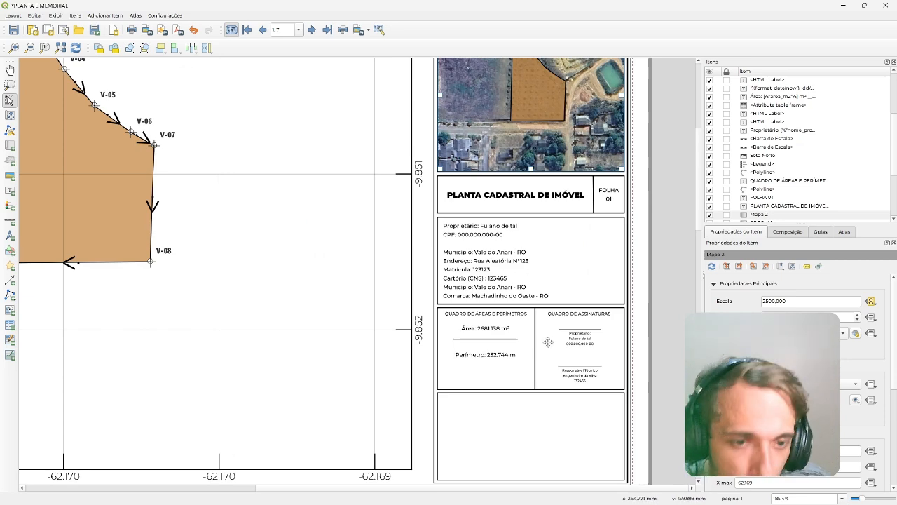
pyautogui.scroll(1, 515, 358)
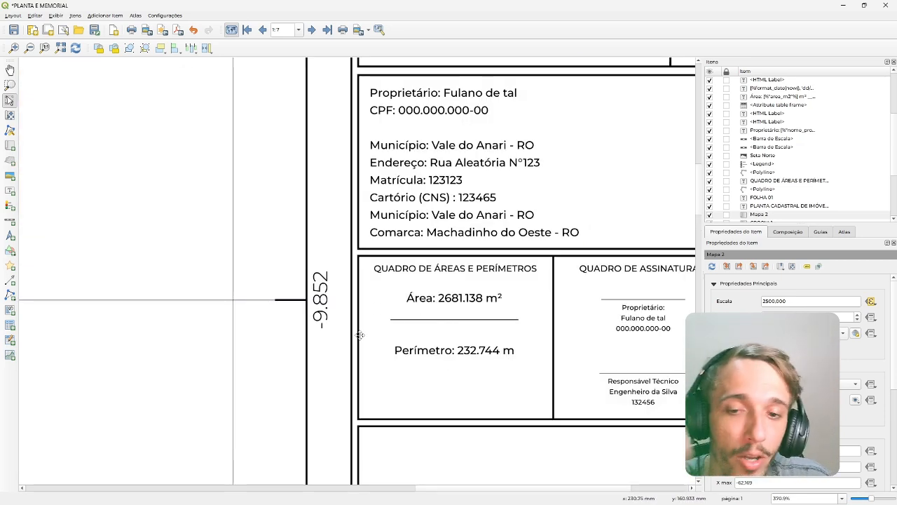
pyautogui.scroll(-1, 361, 335)
pyautogui.scroll(1, 573, 342)
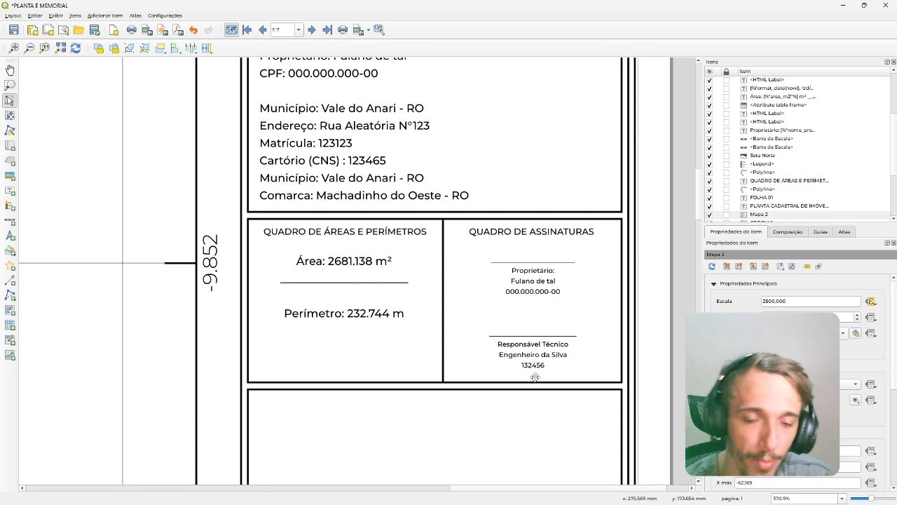
pyautogui.scroll(-1, 525, 360)
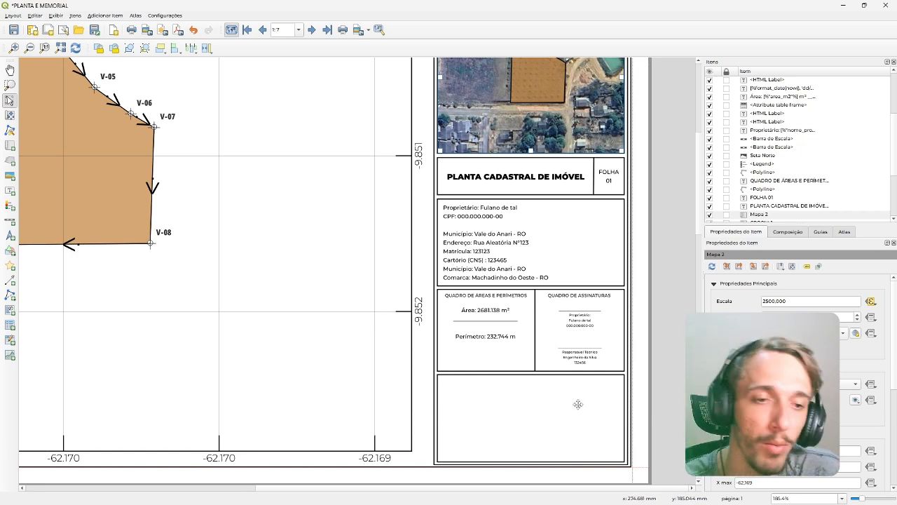
# - Examine the plan's boundary table of start and end vertices, distances and azimuths, select its frame, and review both layout pages
pyautogui.scroll(-1, 571, 400)
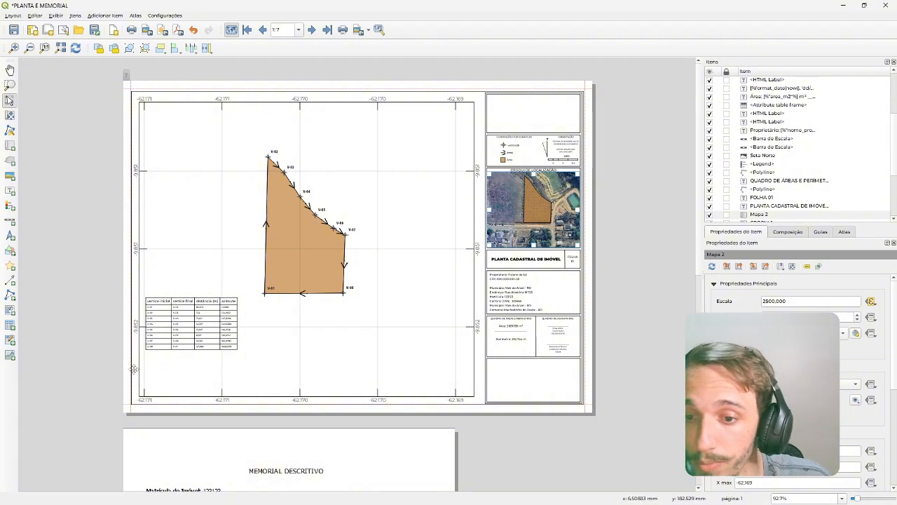
pyautogui.scroll(1, 133, 369)
pyautogui.scroll(1, 99, 269)
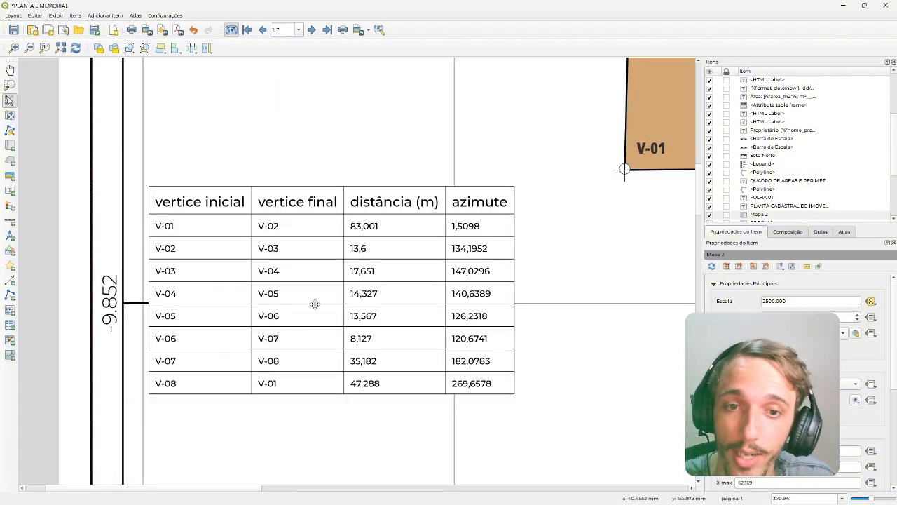
pyautogui.scroll(-1, 363, 270)
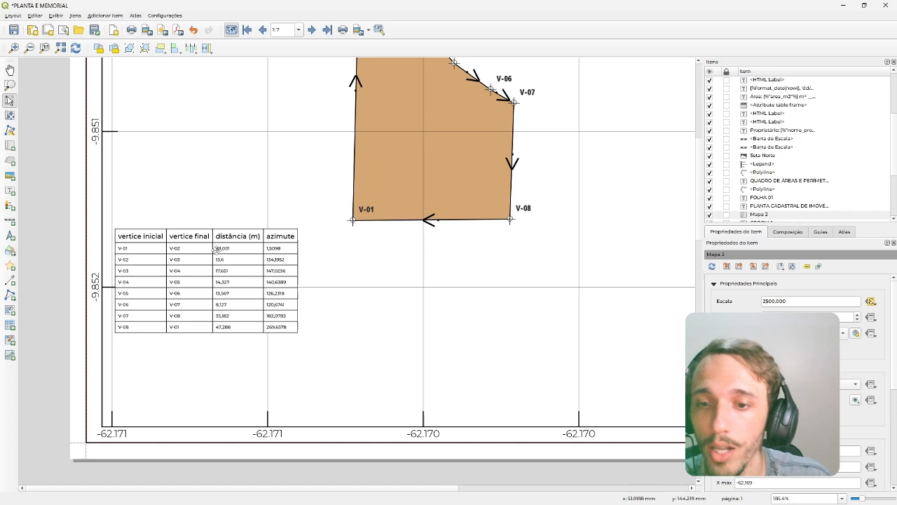
pyautogui.click(283, 352)
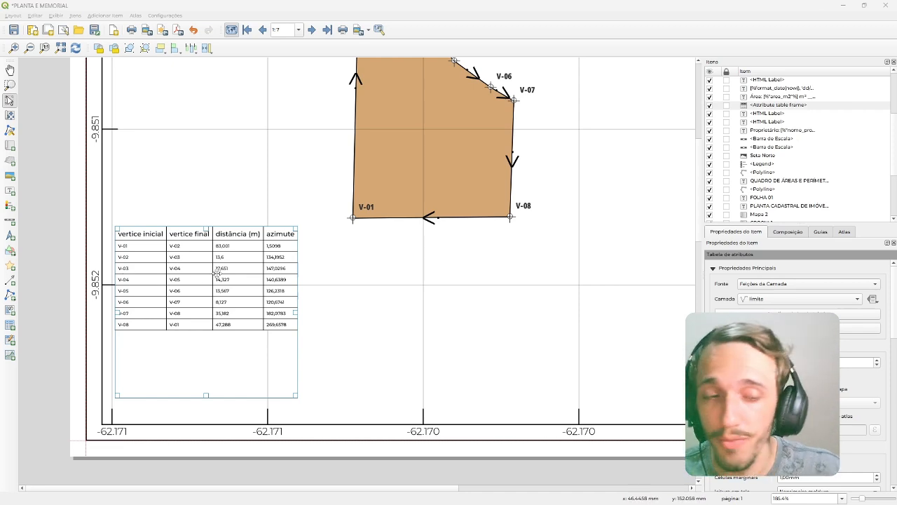
pyautogui.scroll(-1, 329, 301)
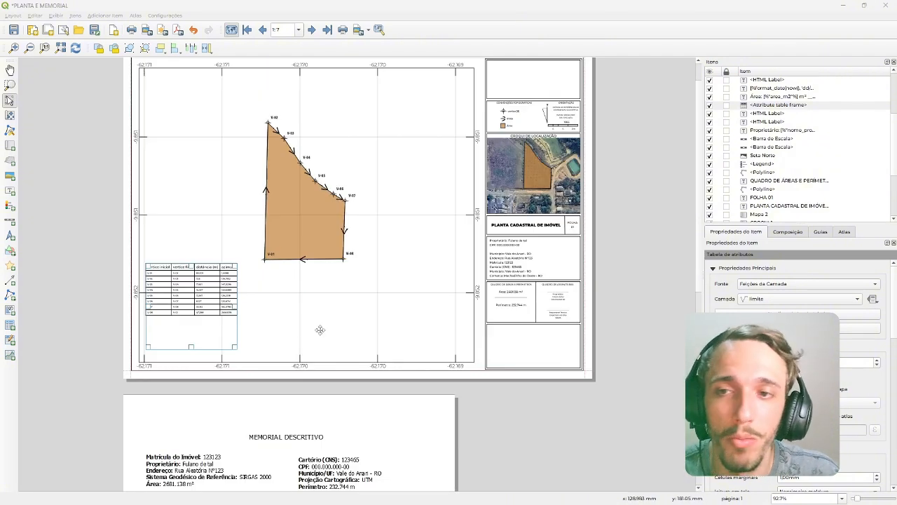
pyautogui.scroll(-1, 318, 365)
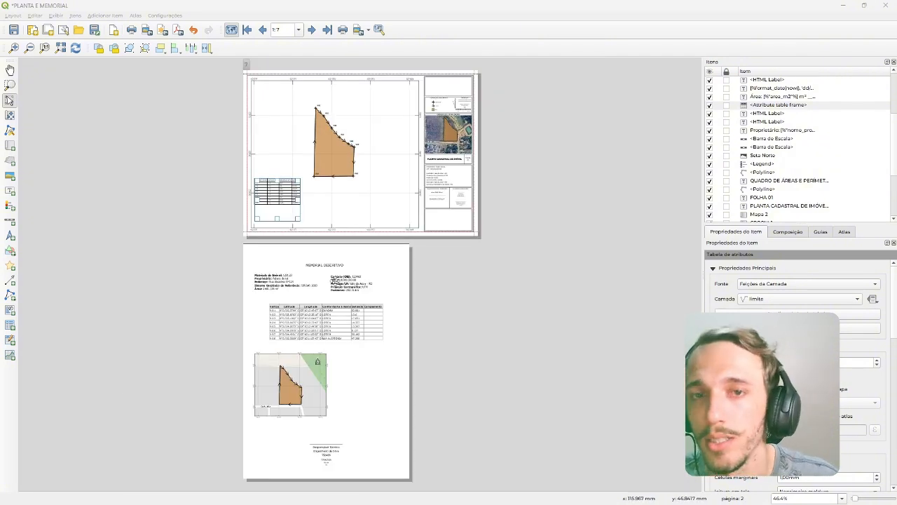